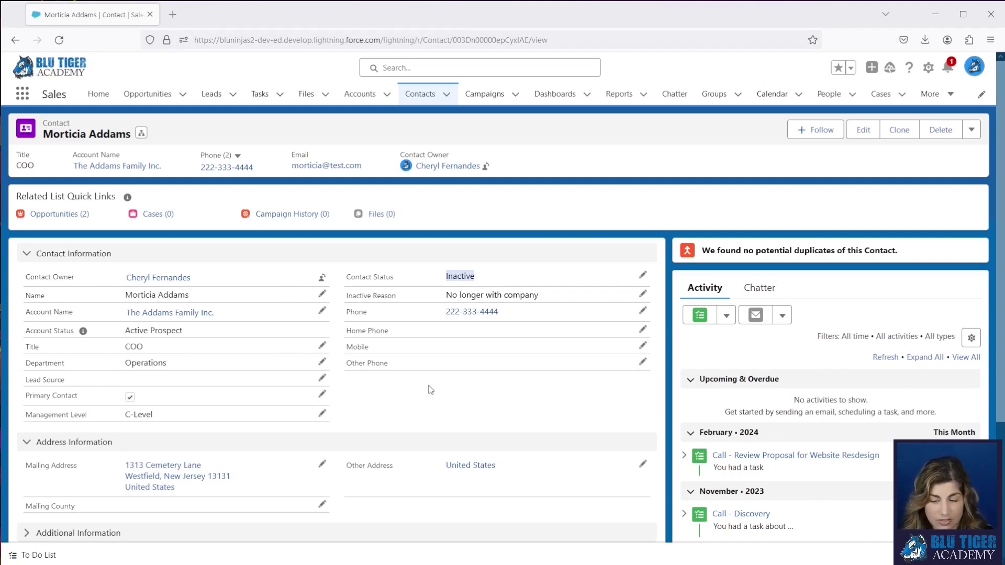
Open the Reports list in a new browser tab and open the Contacts report from it.
mouse_move(57, 220)
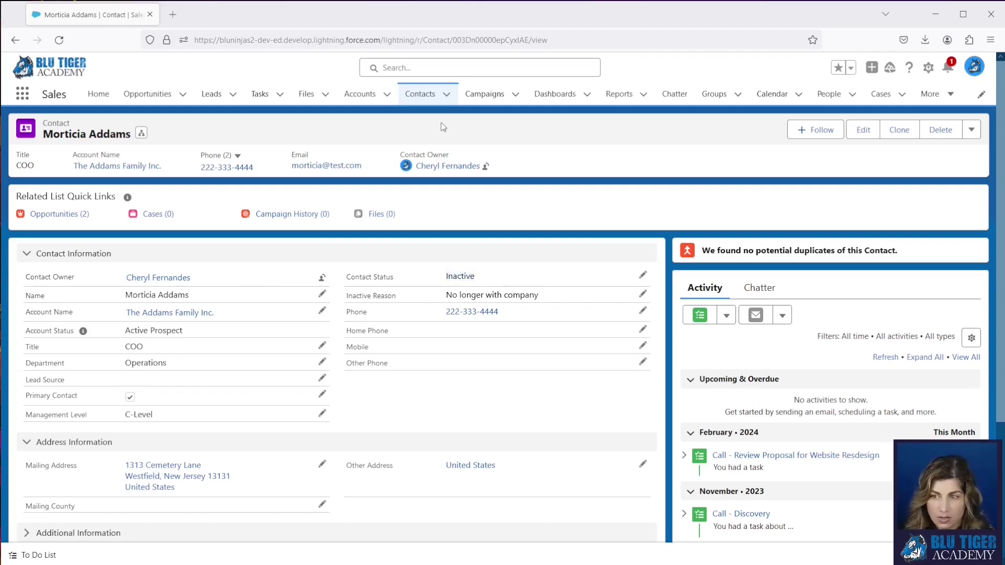
right_click(620, 100)
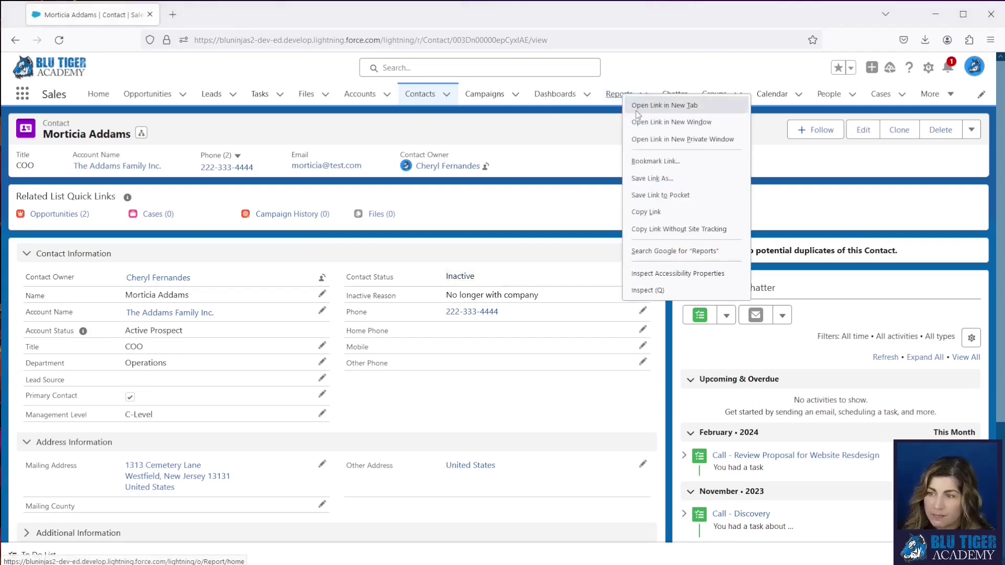
left_click(651, 105)
left_click(230, 20)
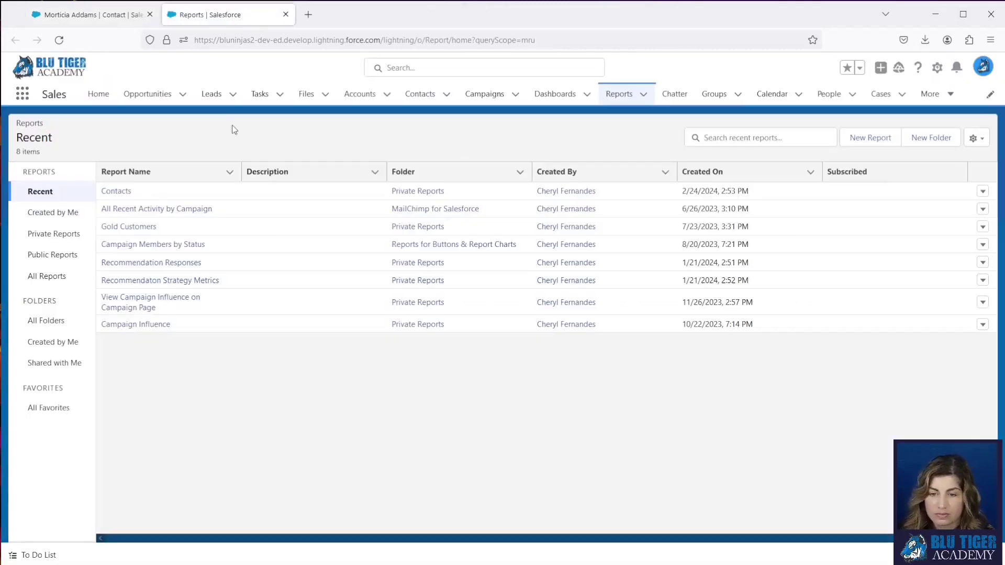
left_click(116, 195)
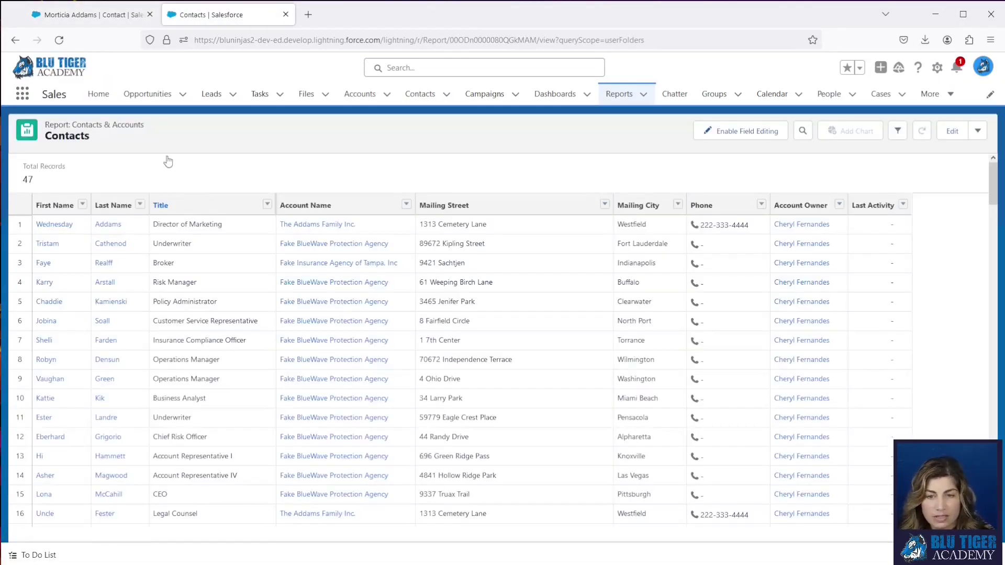
left_click_drag(154, 133, 77, 131)
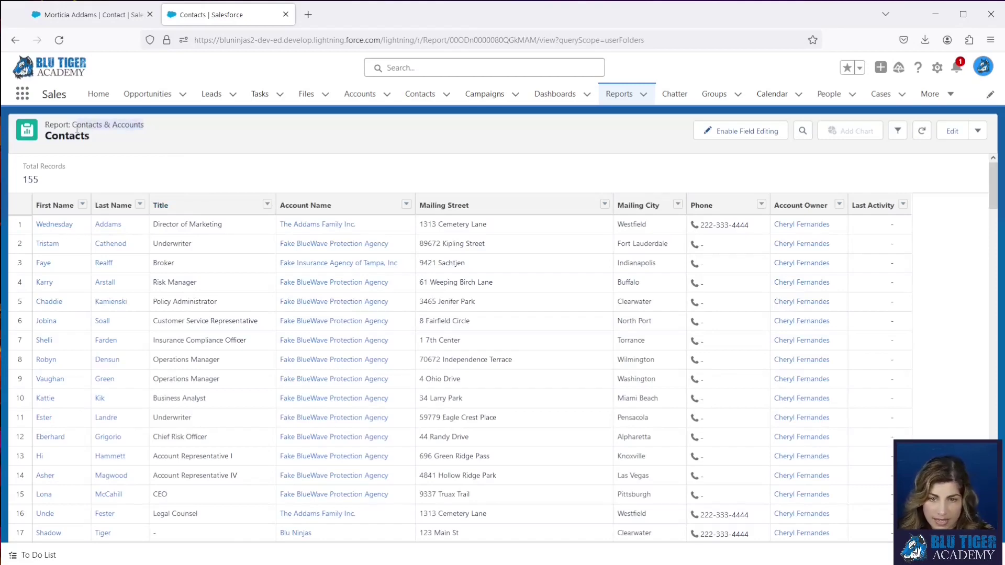
Edit the report to add a filter for Contact Status equals Inactive, and save and run it.
left_click(952, 132)
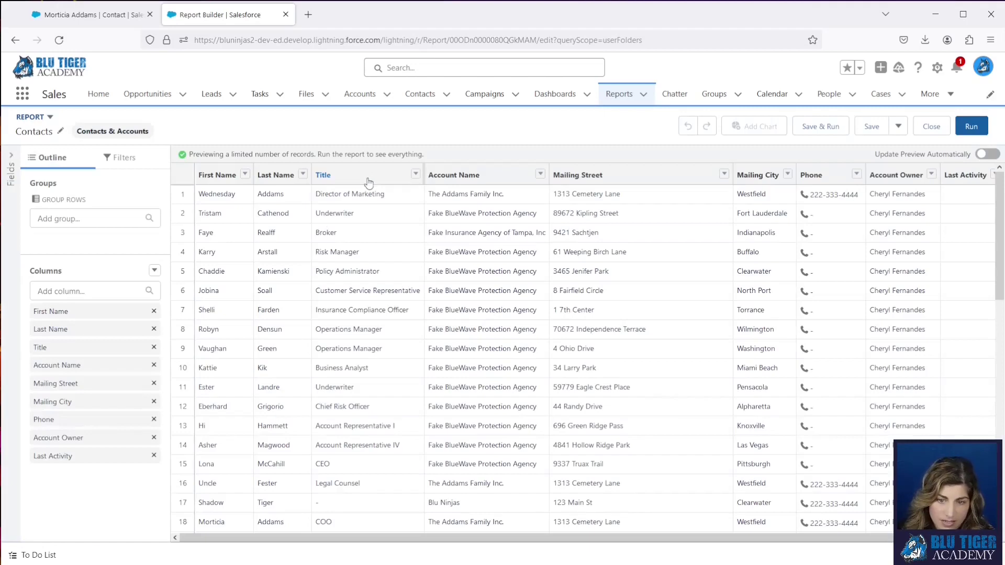
left_click(116, 158)
left_click(72, 199)
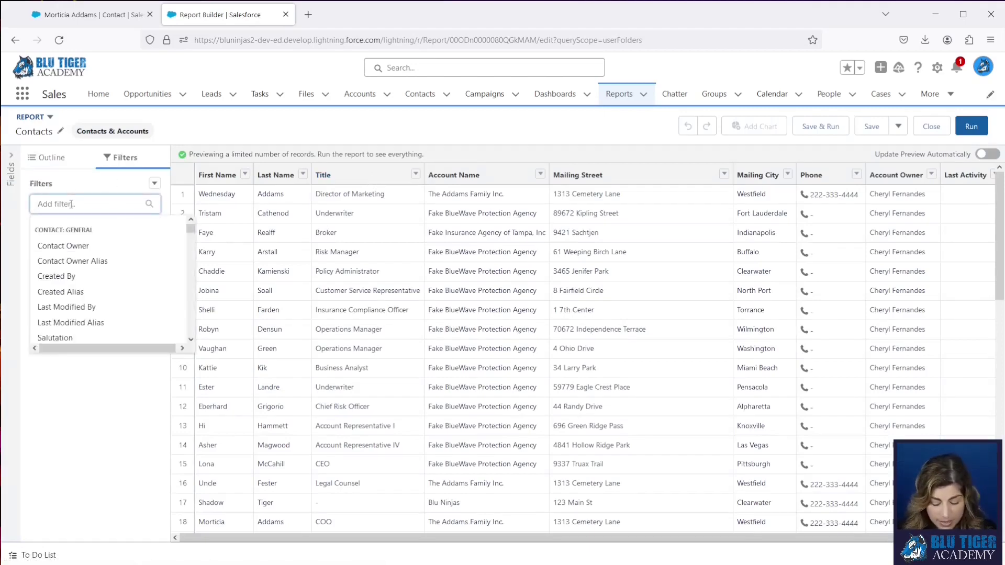
type("status")
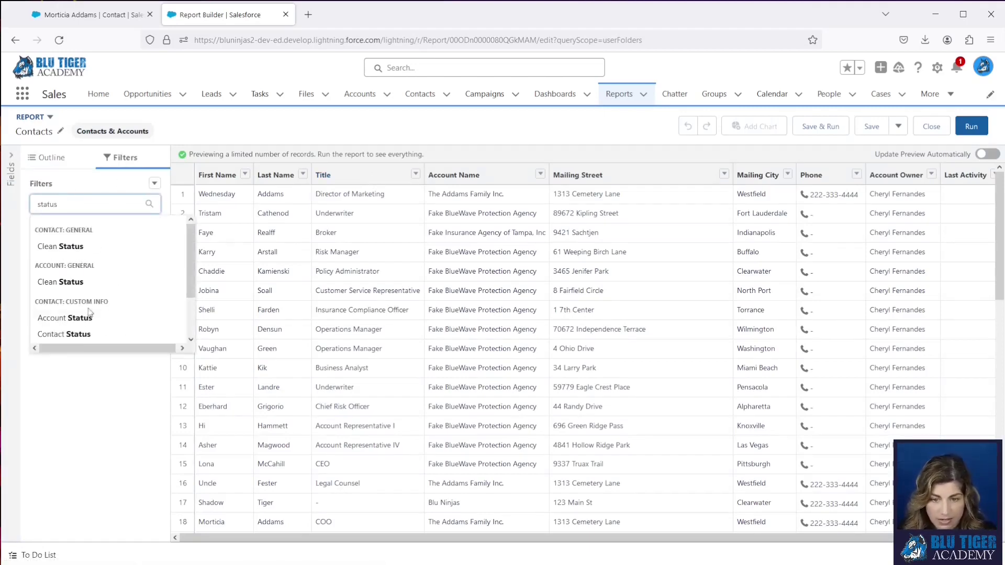
left_click(73, 335)
left_click(270, 351)
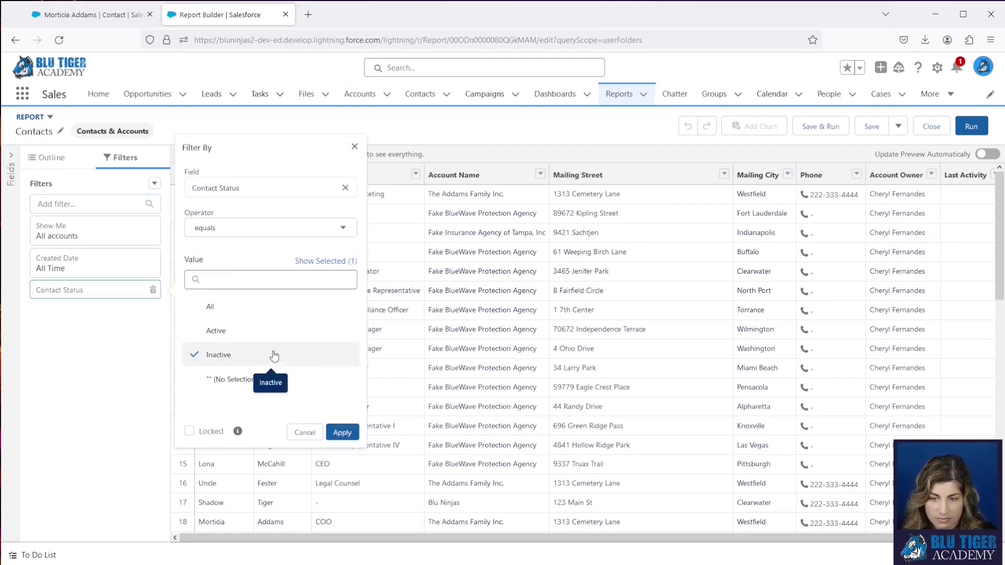
left_click(343, 434)
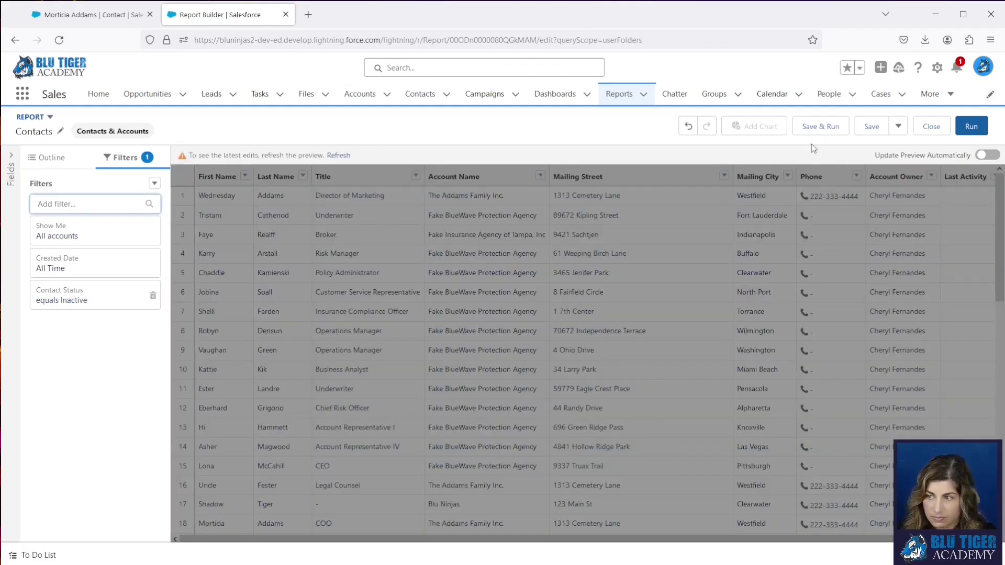
left_click(815, 126)
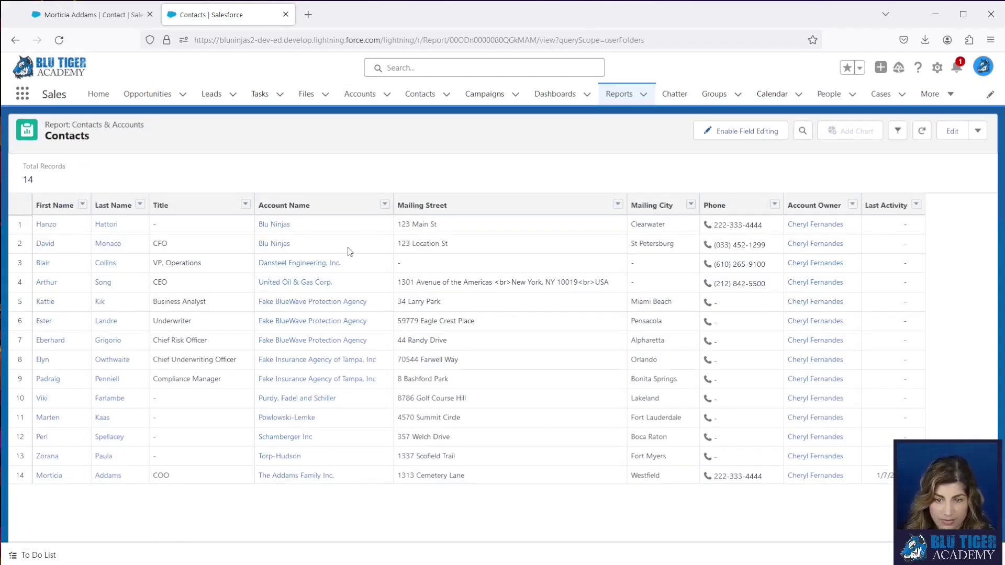
Open the Dansteel Engineering, Inc. contact from the report in a new browser tab and preview its related opportunities.
right_click(100, 266)
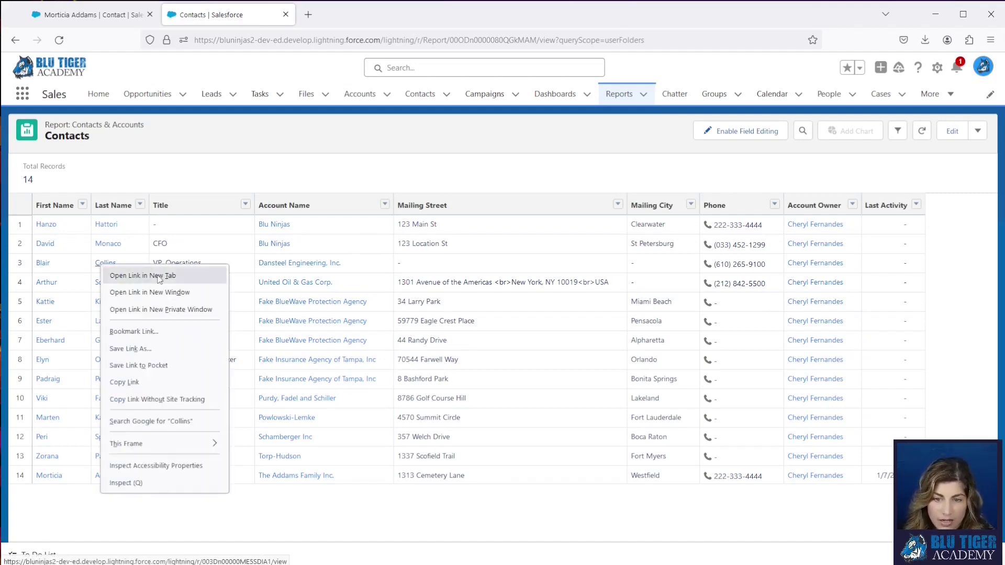
left_click(152, 274)
left_click(324, 20)
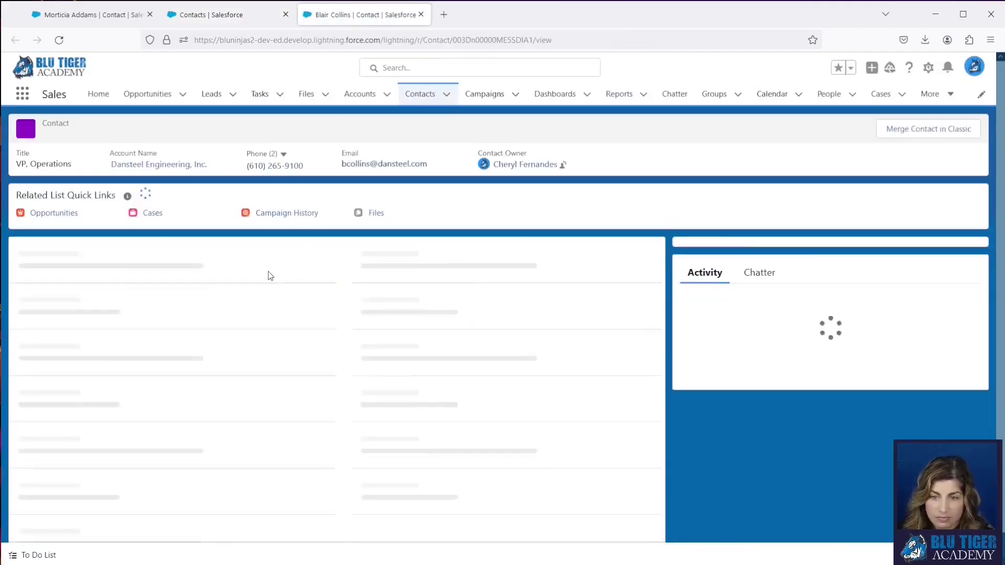
mouse_move(69, 221)
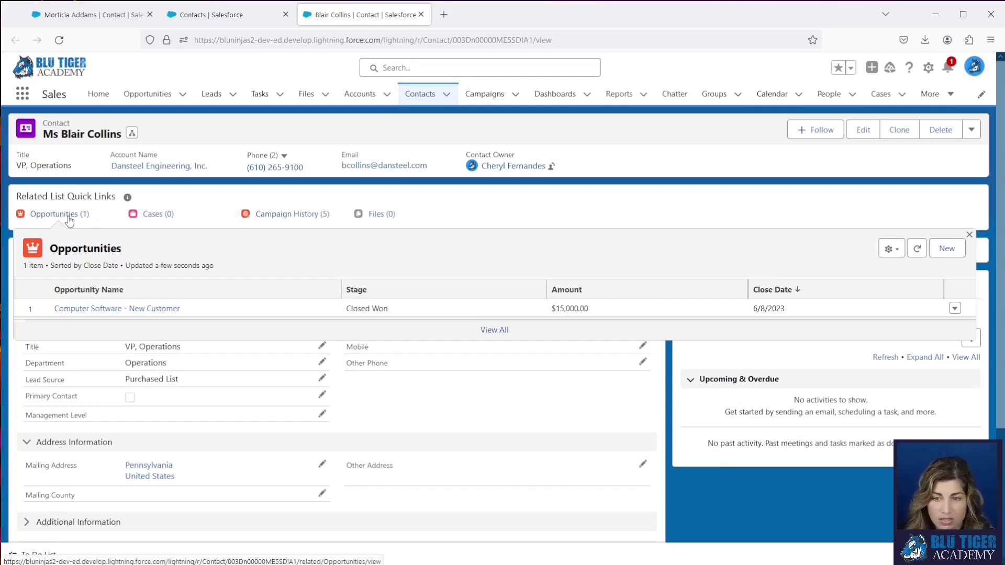
Return to editing the Contacts report, start a cross filter for Contacts "without" a secondary object, and bring up the secondary object choices.
left_click(210, 14)
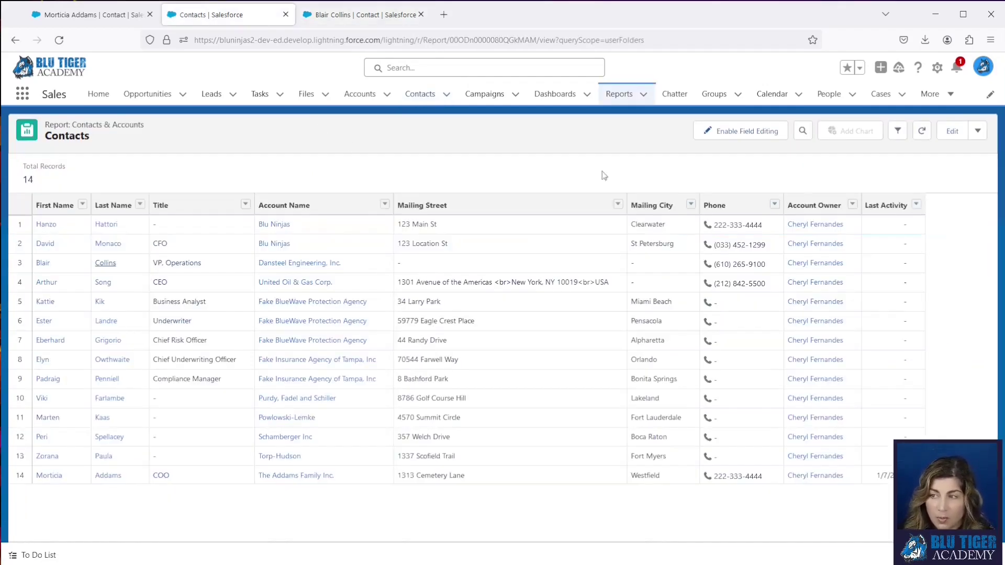
left_click(951, 132)
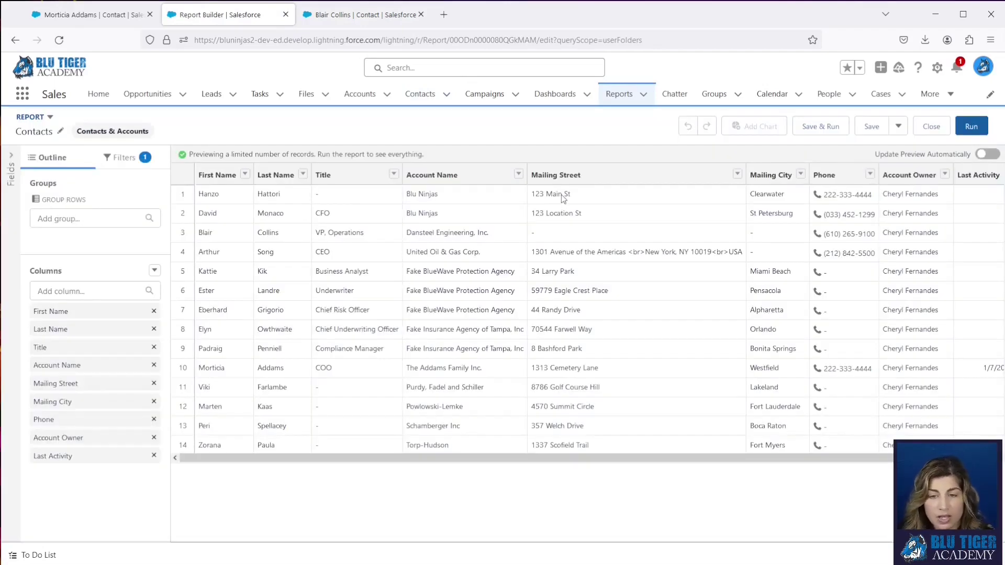
left_click(119, 161)
left_click(154, 183)
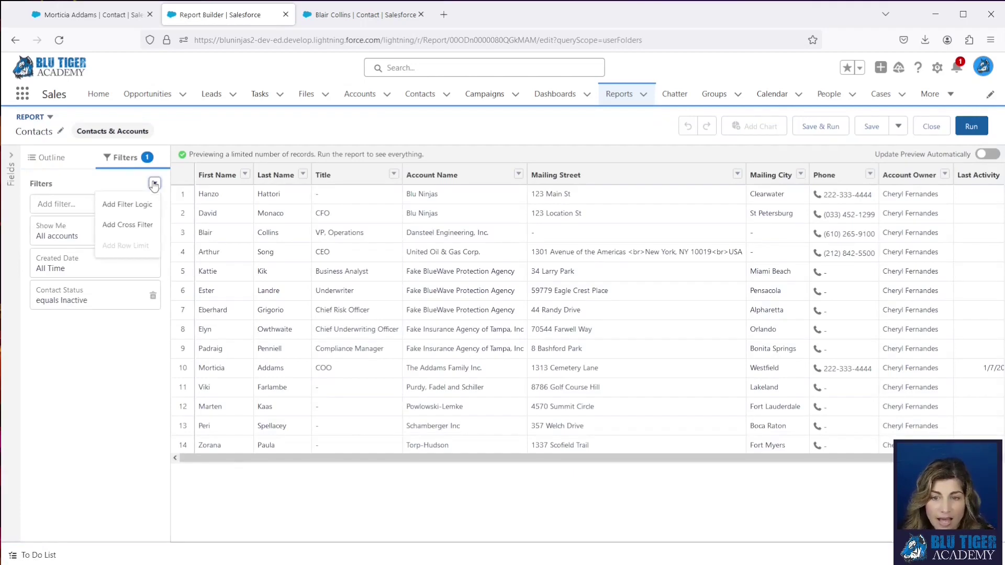
left_click(137, 224)
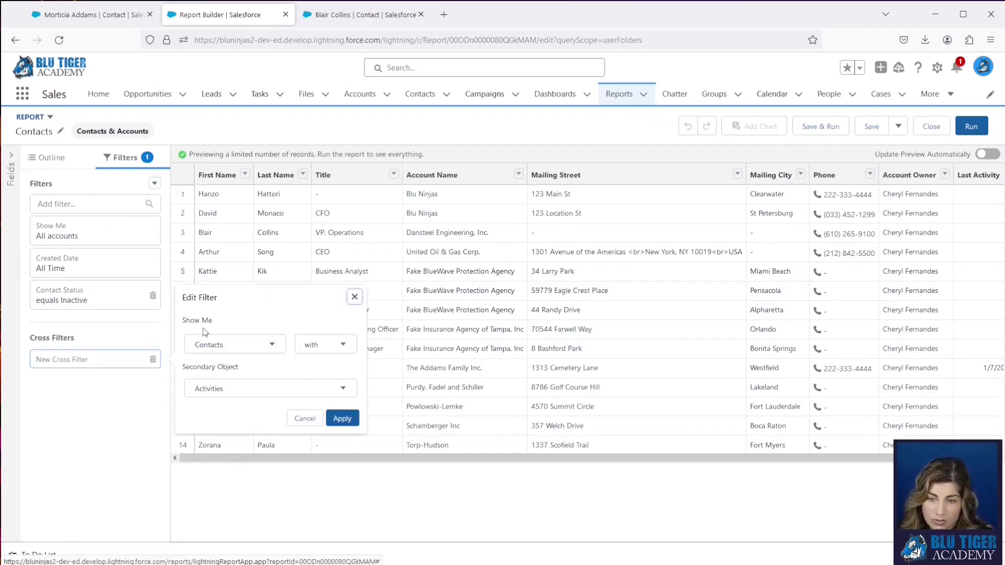
left_click(314, 345)
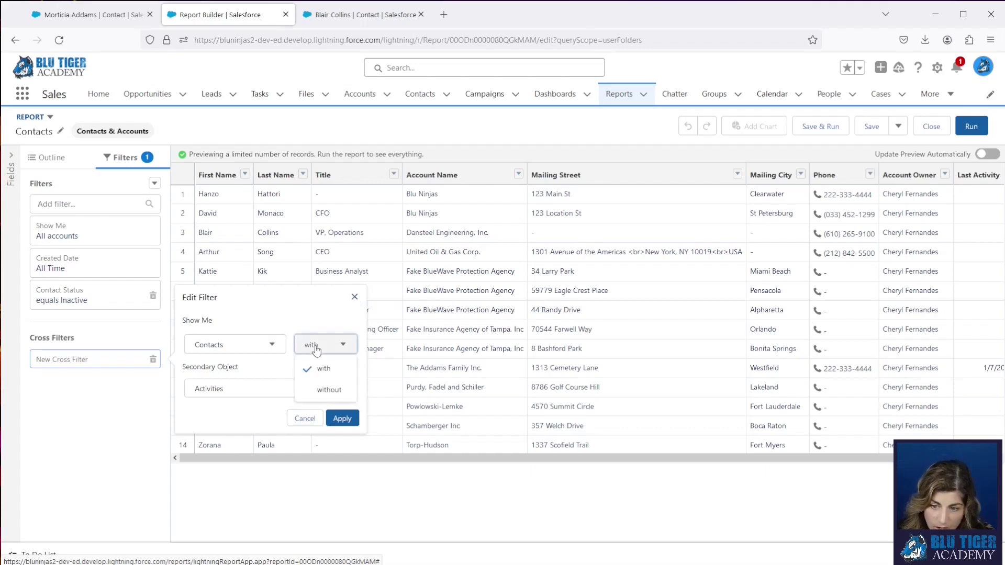
left_click(329, 390)
scroll(258, 468, "down", 5)
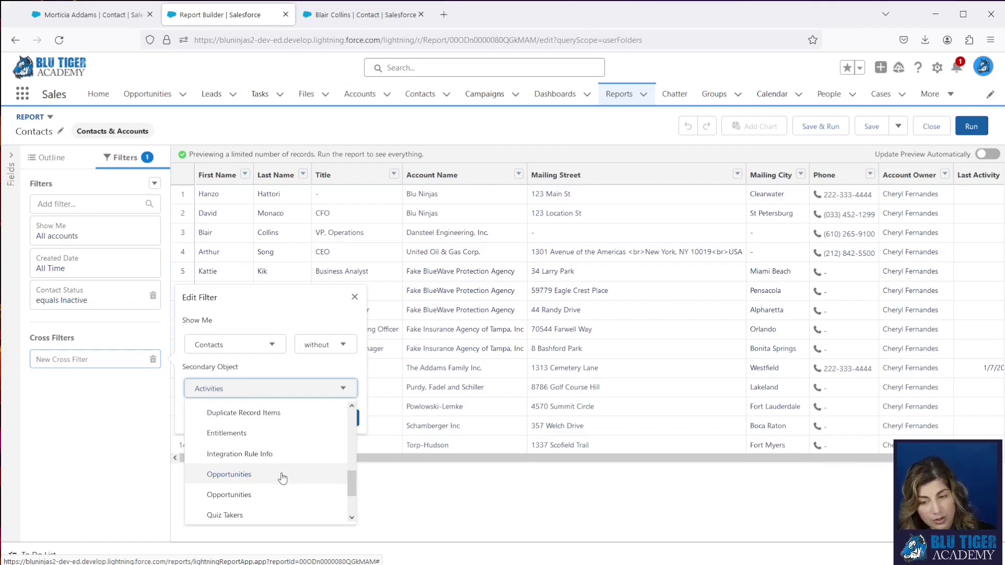
Open the Dansteel contact's Computer Software - New Customer opportunity in a new browser tab and inspect its Primary Contact lookup in edit mode.
left_click(345, 14)
mouse_move(61, 215)
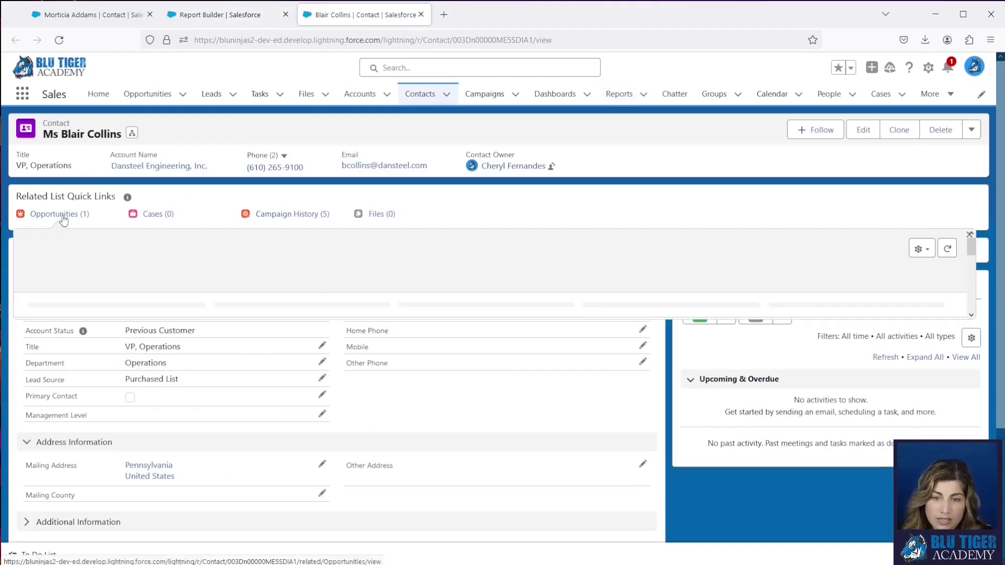
right_click(112, 310)
left_click(165, 322)
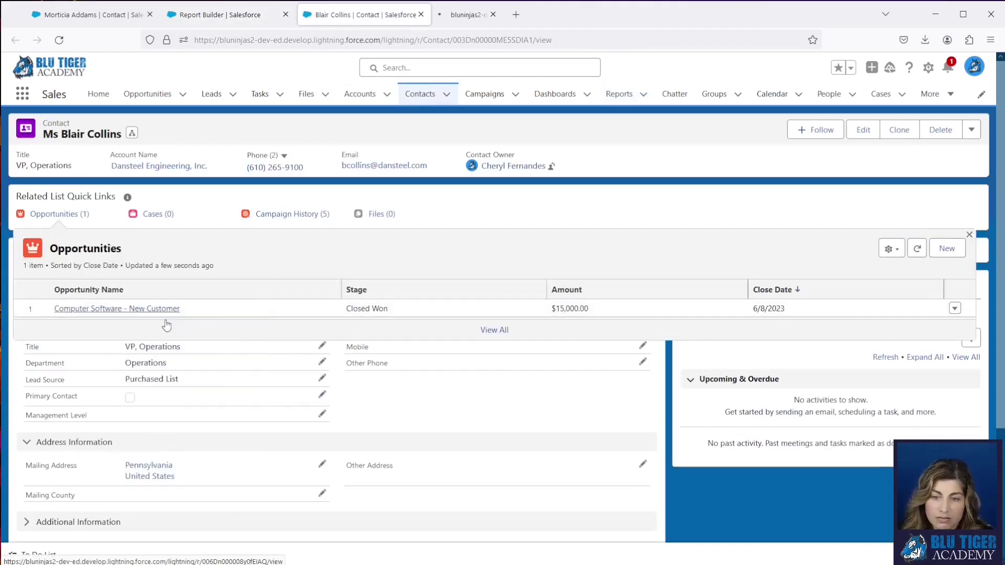
left_click(461, 16)
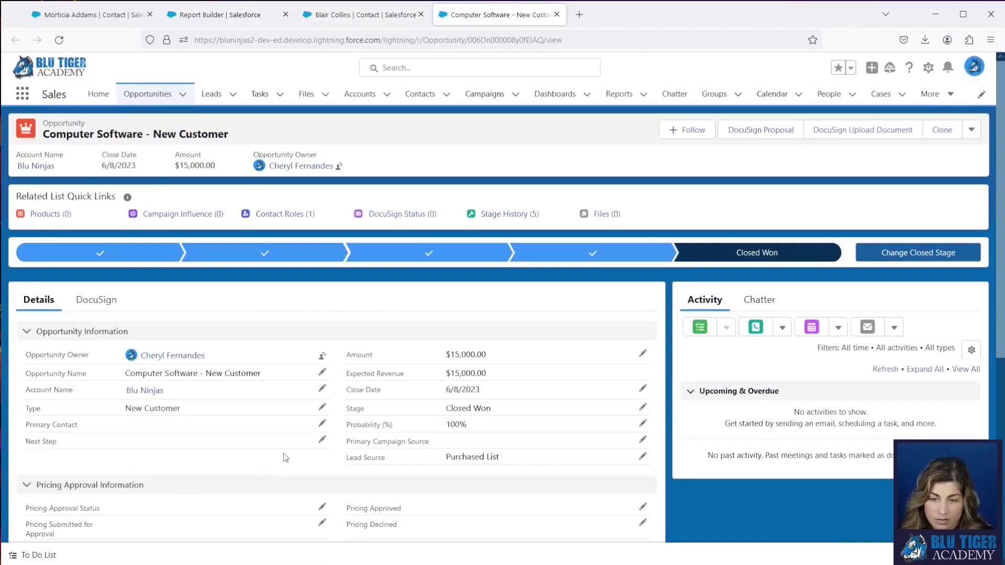
left_click(321, 424)
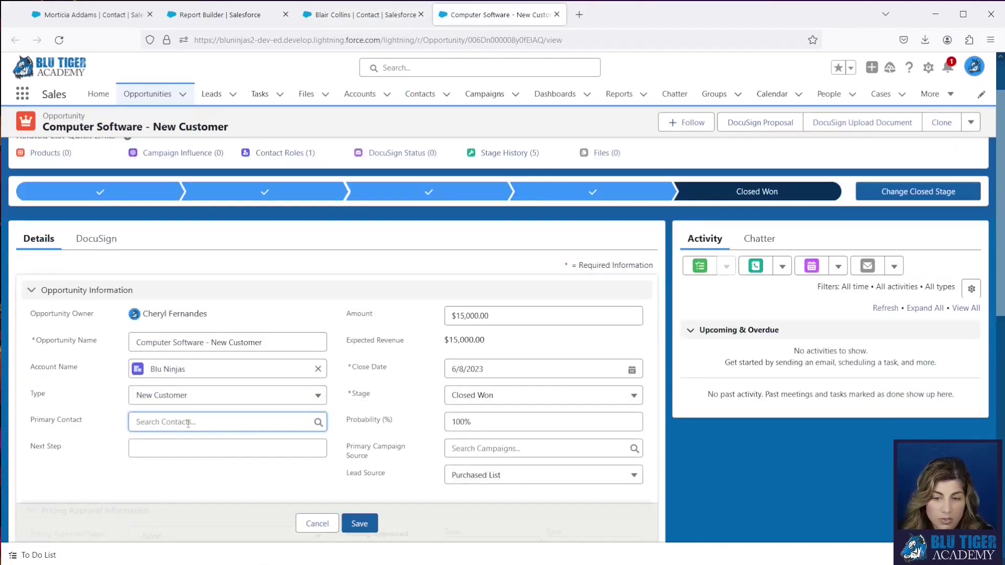
Back in the report, set the cross filter's secondary object to the first Opportunities entry and apply it.
left_click(251, 17)
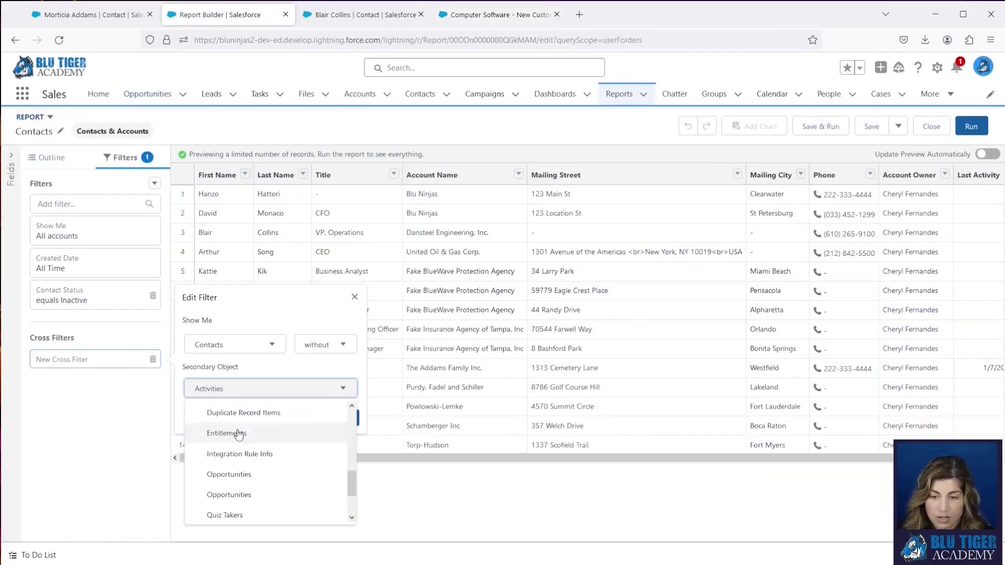
left_click(240, 477)
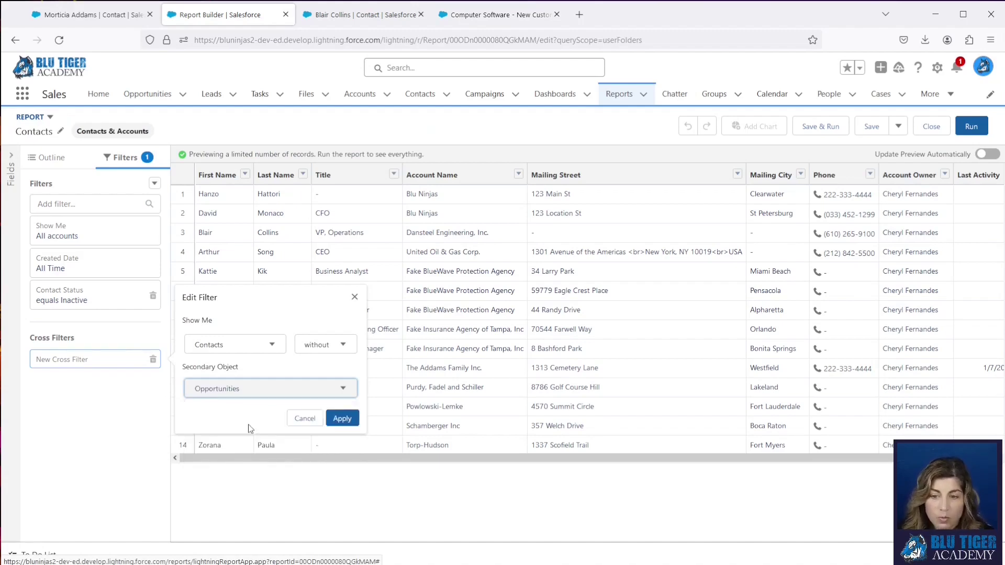
left_click(343, 424)
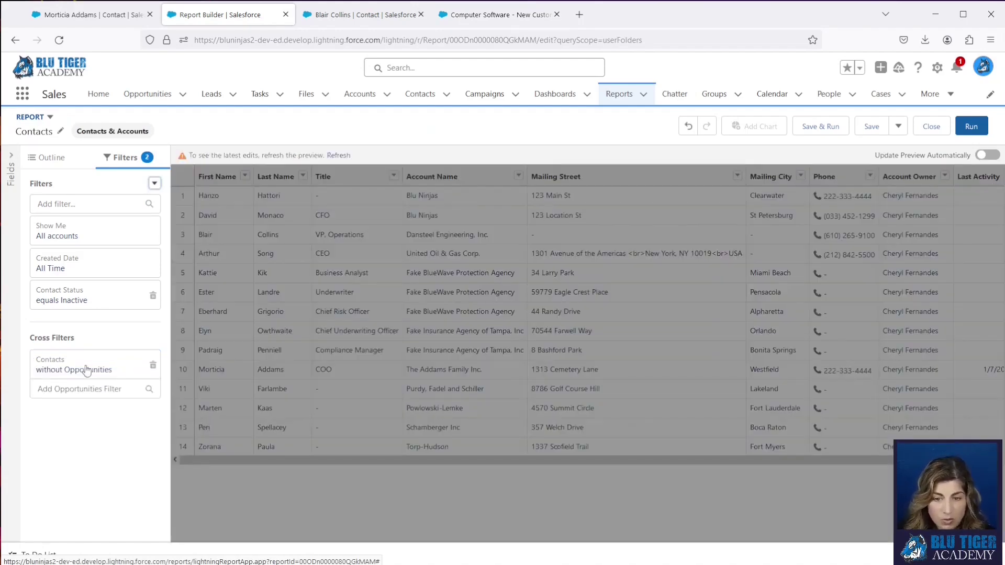
Add a second cross filter for Contacts without Opportunities, using the second Opportunities entry as the secondary object.
left_click(154, 183)
left_click(138, 226)
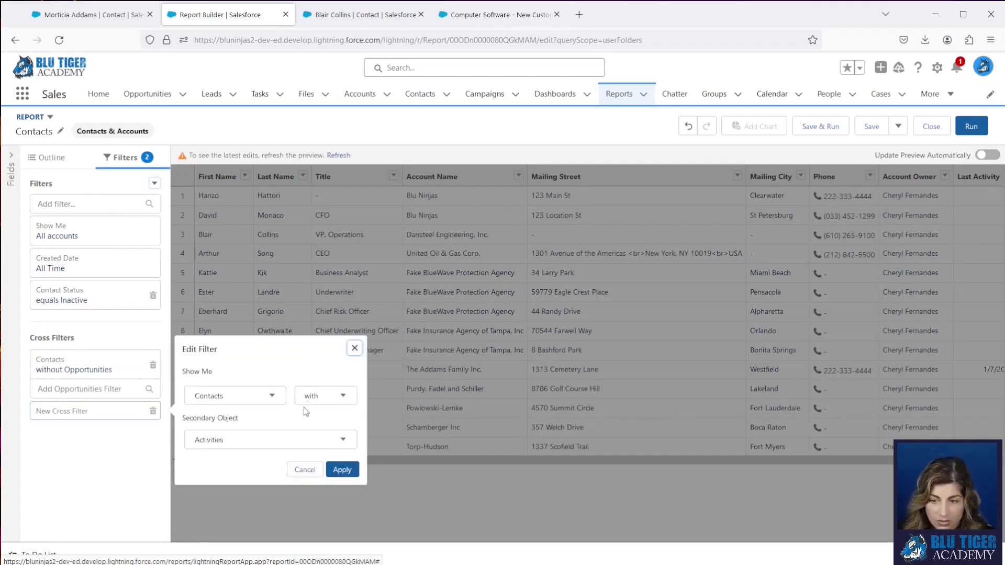
left_click(317, 403)
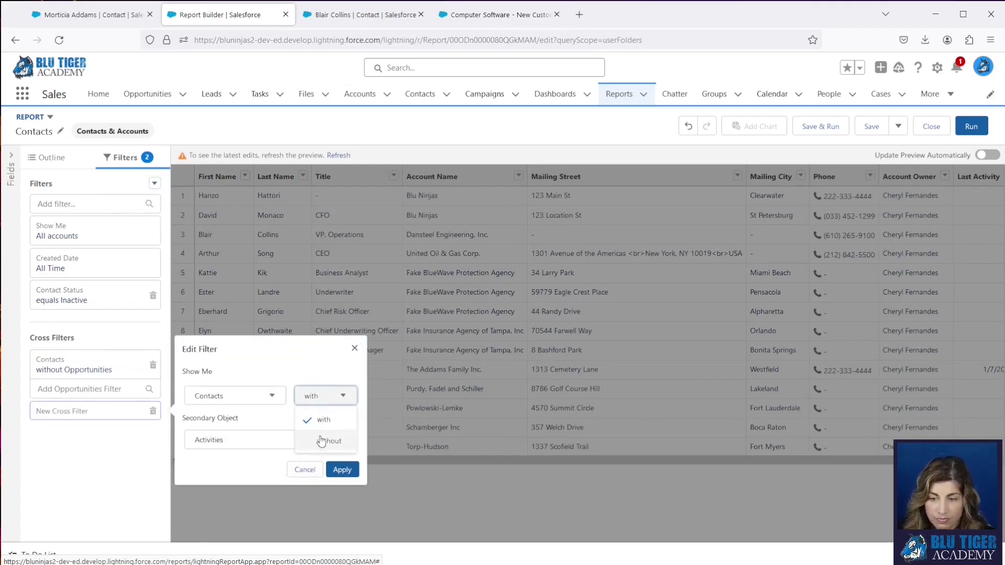
left_click(325, 440)
left_click(293, 443)
scroll(265, 397, "down", 5)
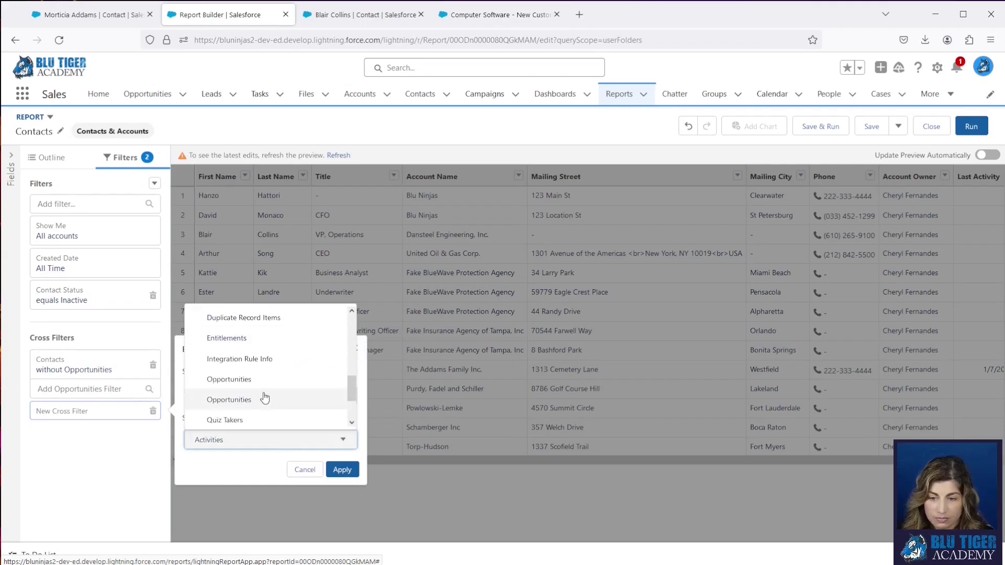
left_click(263, 396)
left_click(342, 469)
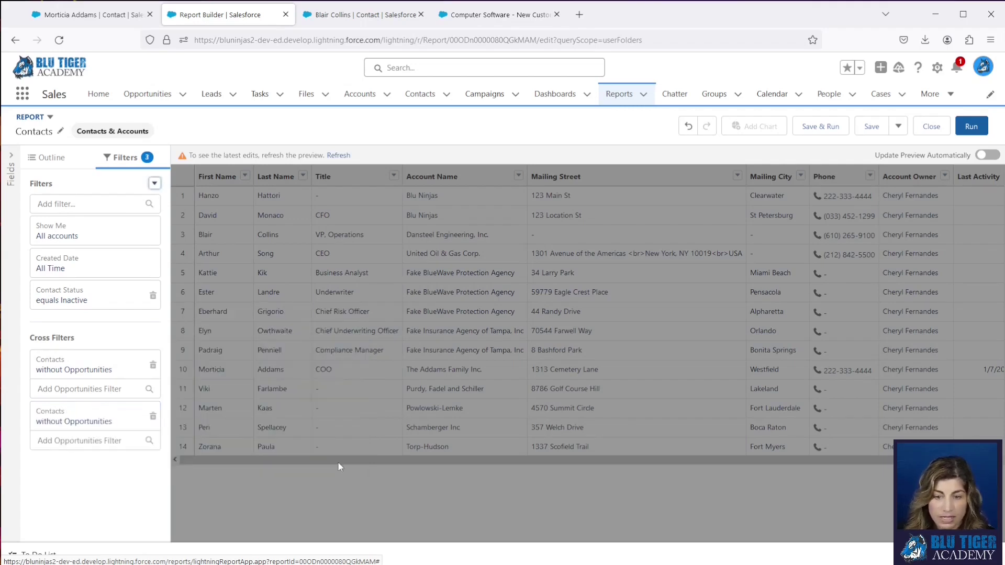
Review the filter fields offered under each of the two Opportunities cross filters, and save and run the report.
left_click(80, 389)
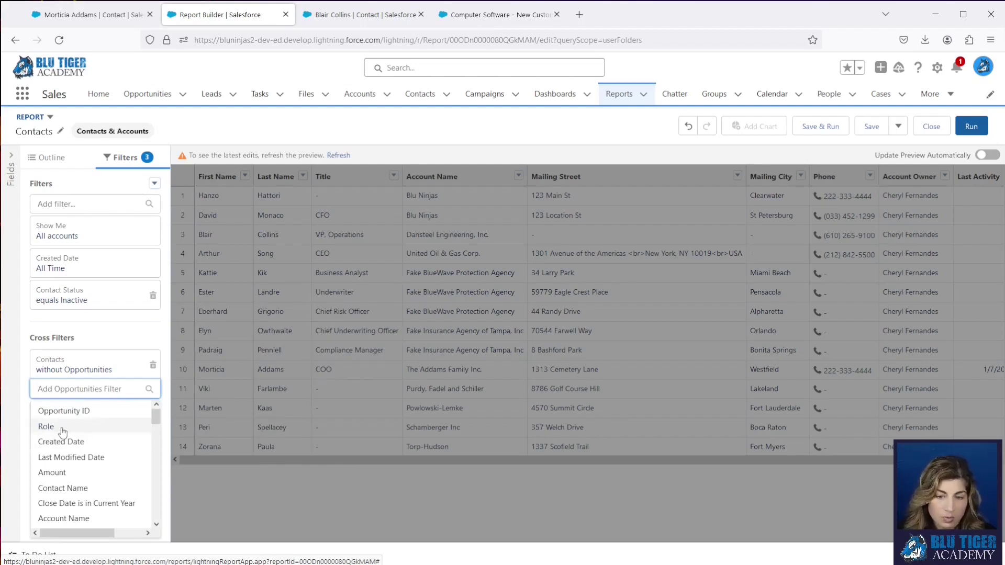
left_click(221, 495)
left_click(94, 441)
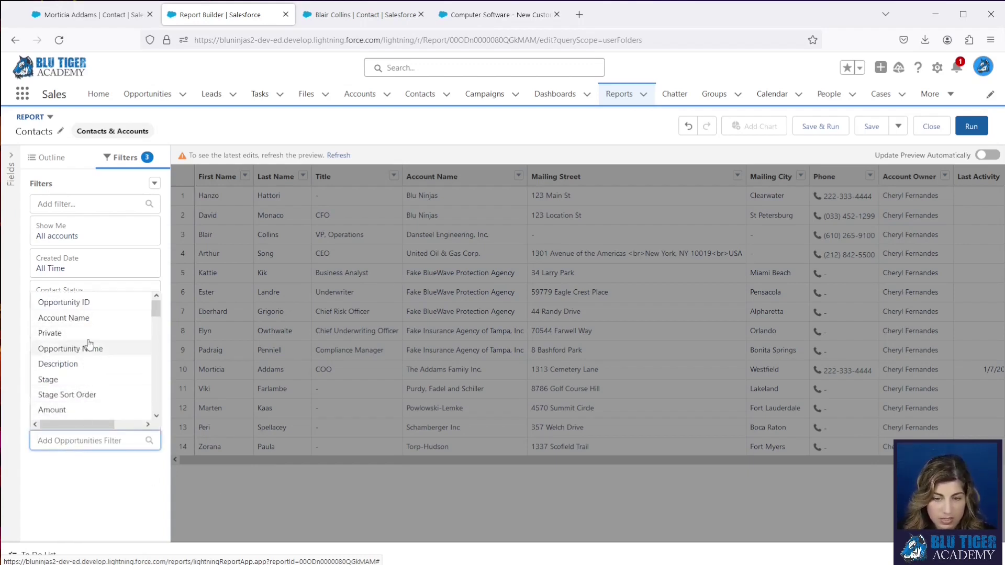
left_click(91, 482)
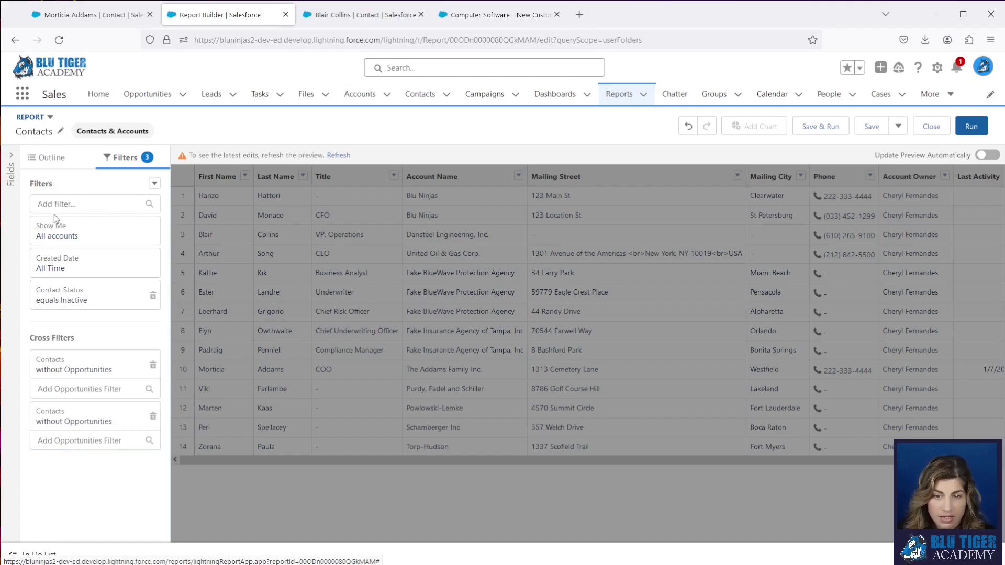
left_click(820, 127)
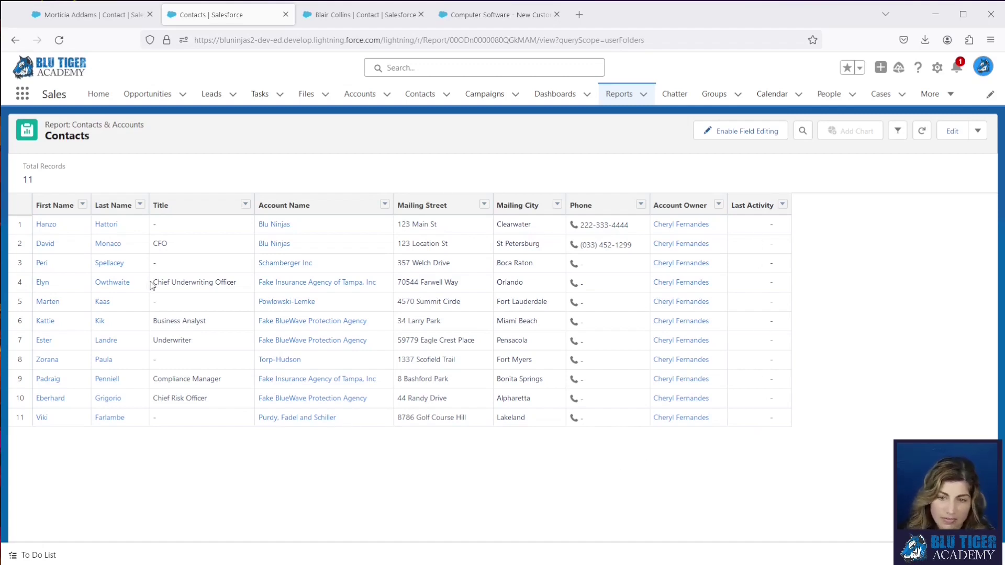
Open the first listed contact's record in a new browser tab and check its related list counts.
right_click(104, 229)
left_click(126, 234)
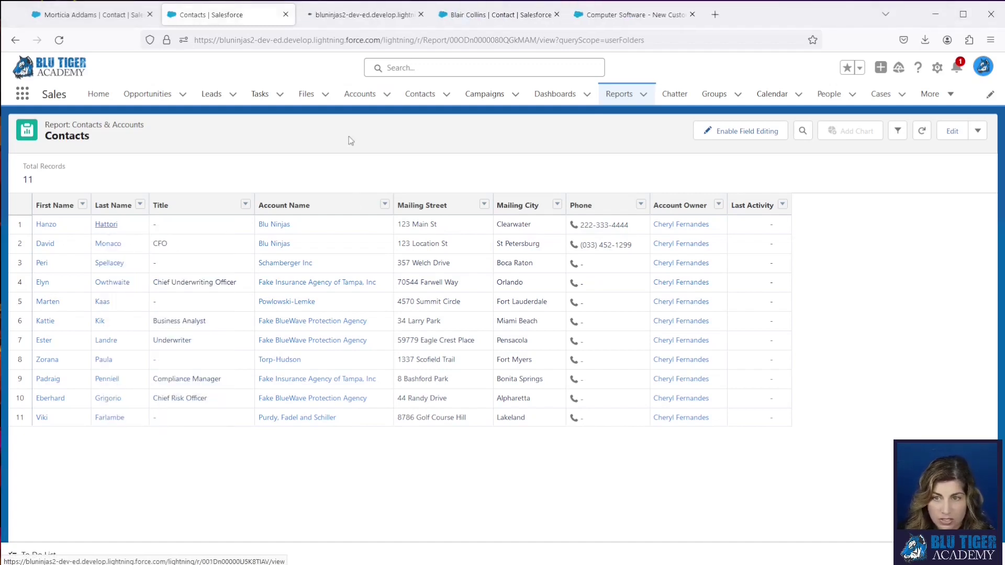
left_click(335, 18)
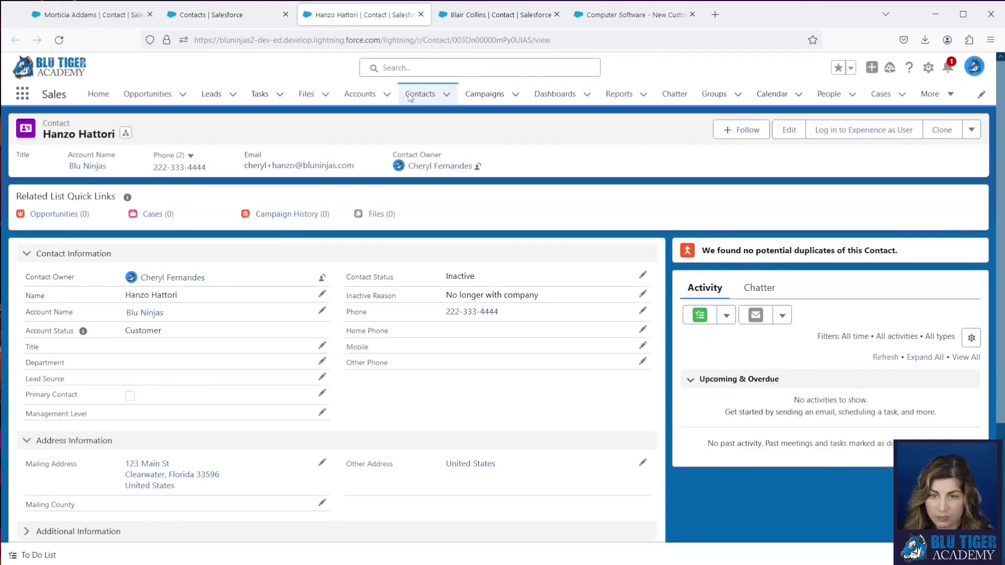
Reopen the Contacts report for editing and start a third cross filter for Contacts, set to without.
left_click(211, 16)
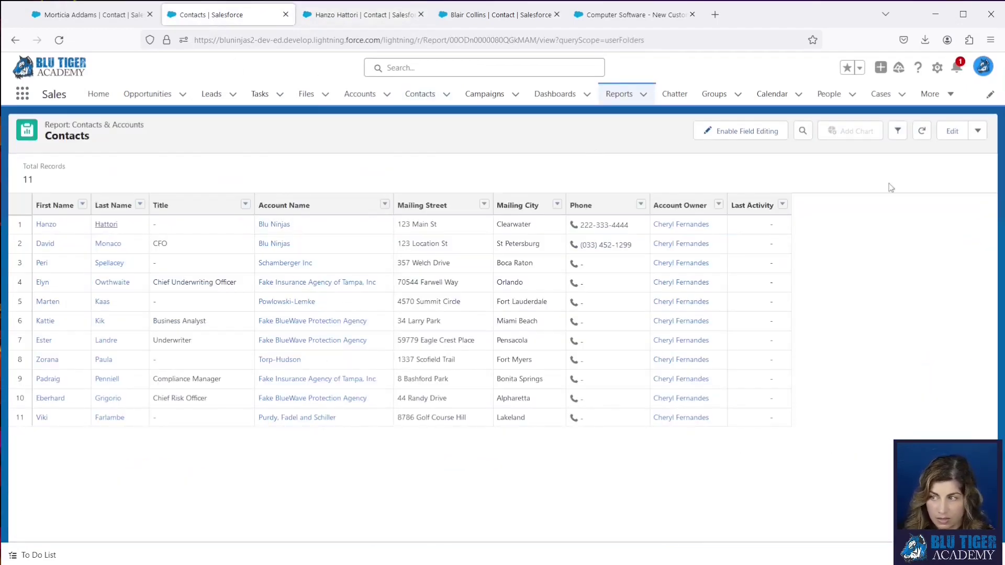
left_click(952, 131)
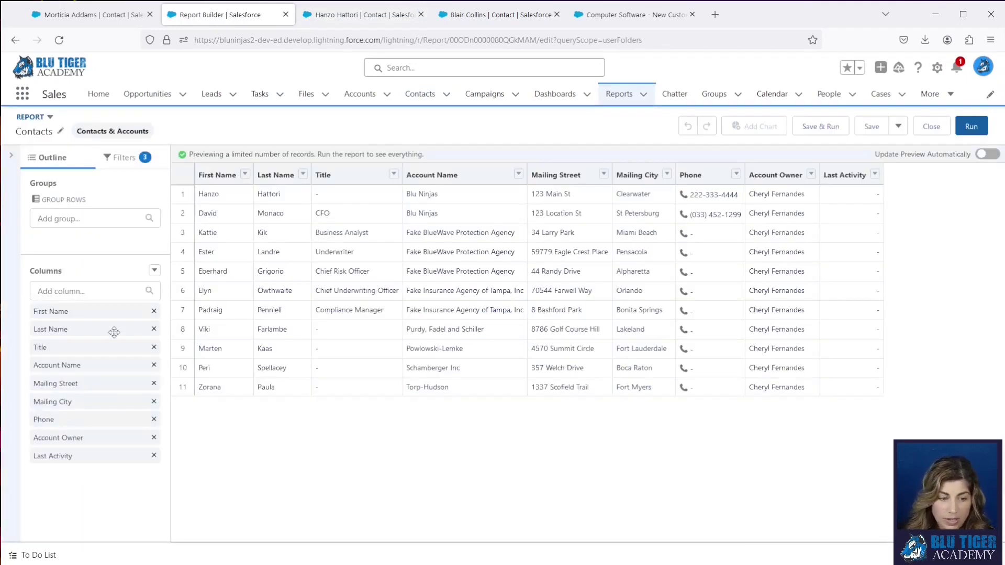
left_click(118, 160)
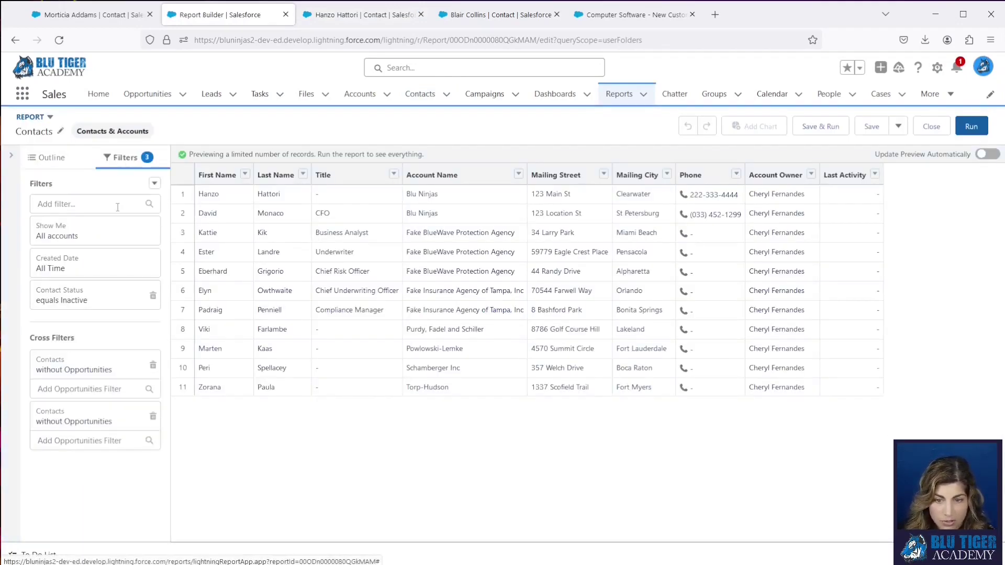
left_click(154, 183)
left_click(142, 229)
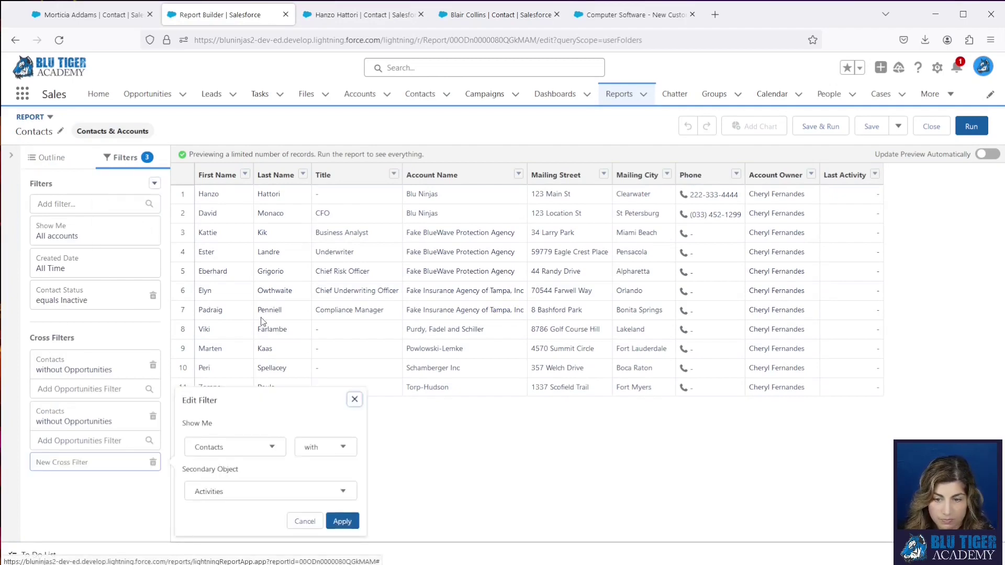
left_click(314, 447)
left_click(316, 491)
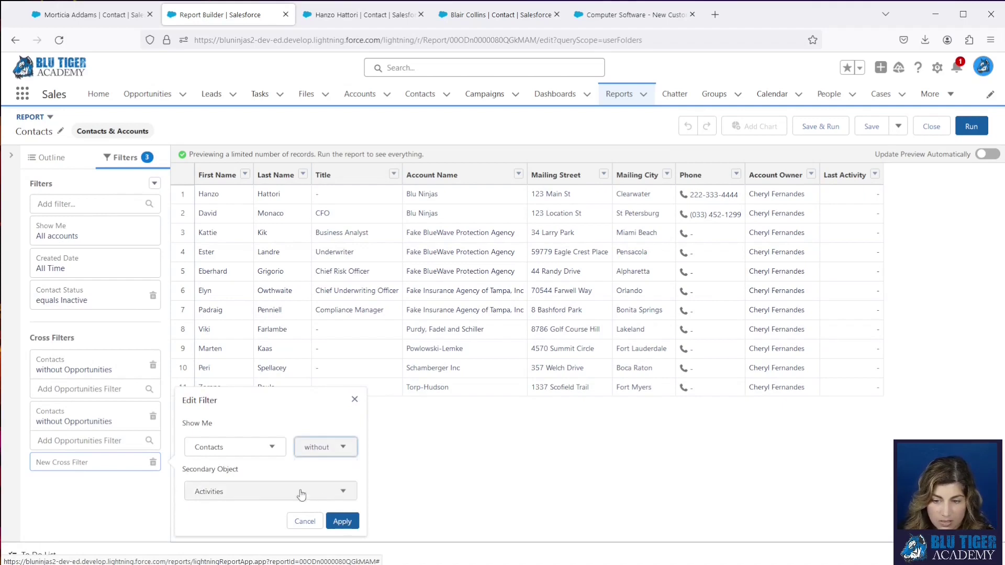
Set the new cross filter's secondary object to DocuSign Status, apply it, and save and run the report.
left_click(241, 491)
scroll(272, 432, "down", 2)
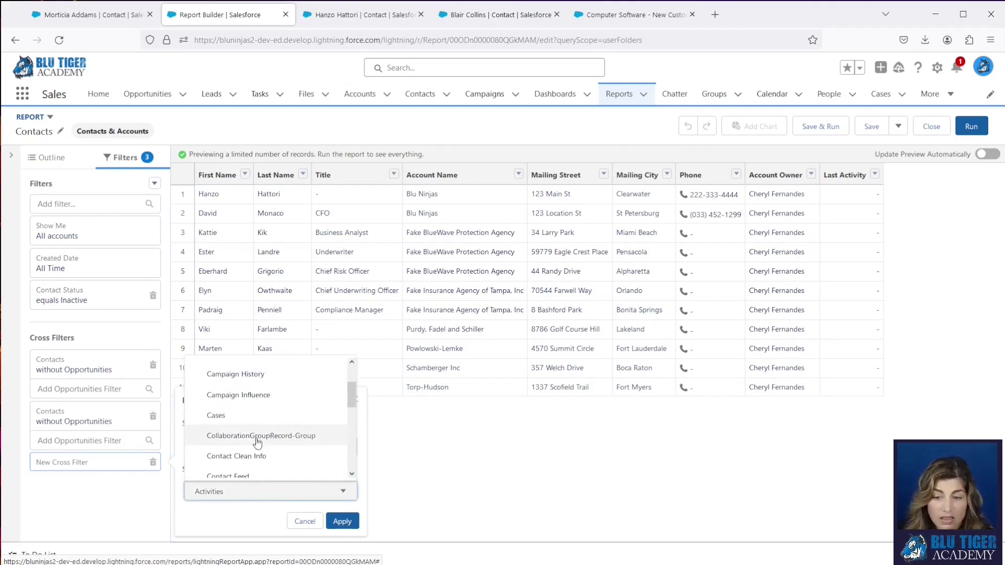
scroll(259, 439, "down", 4)
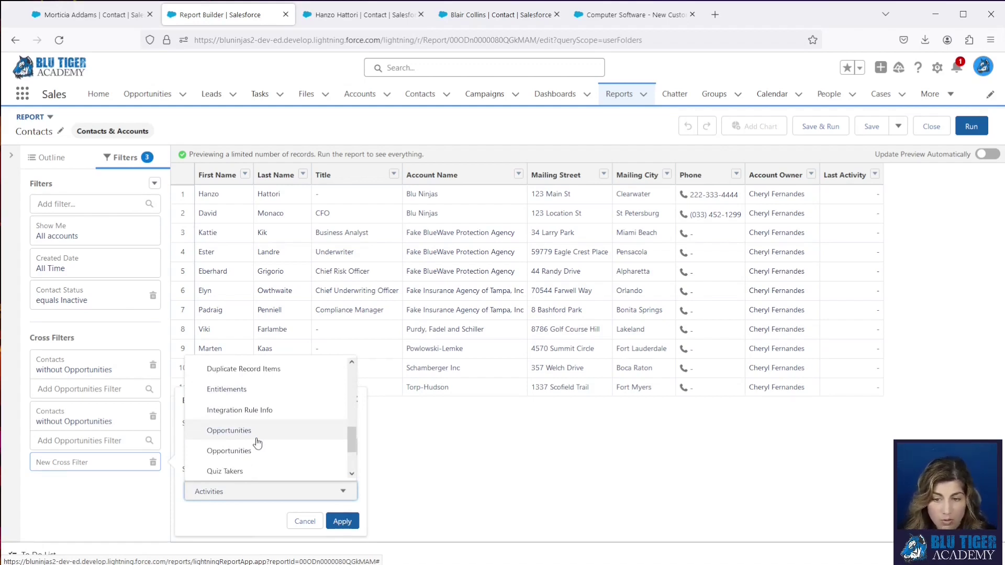
scroll(257, 443, "up", 2)
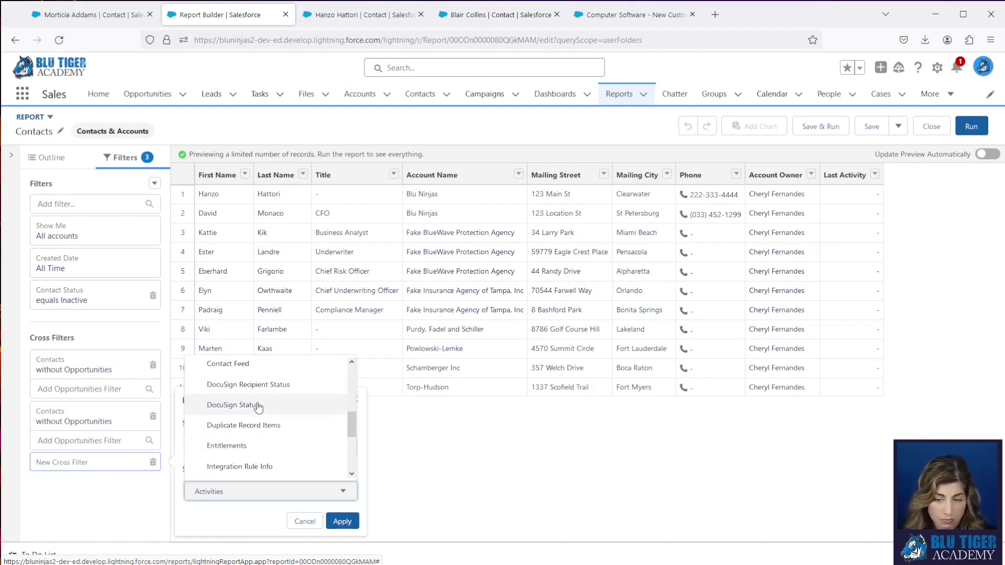
scroll(258, 406, "down", 3)
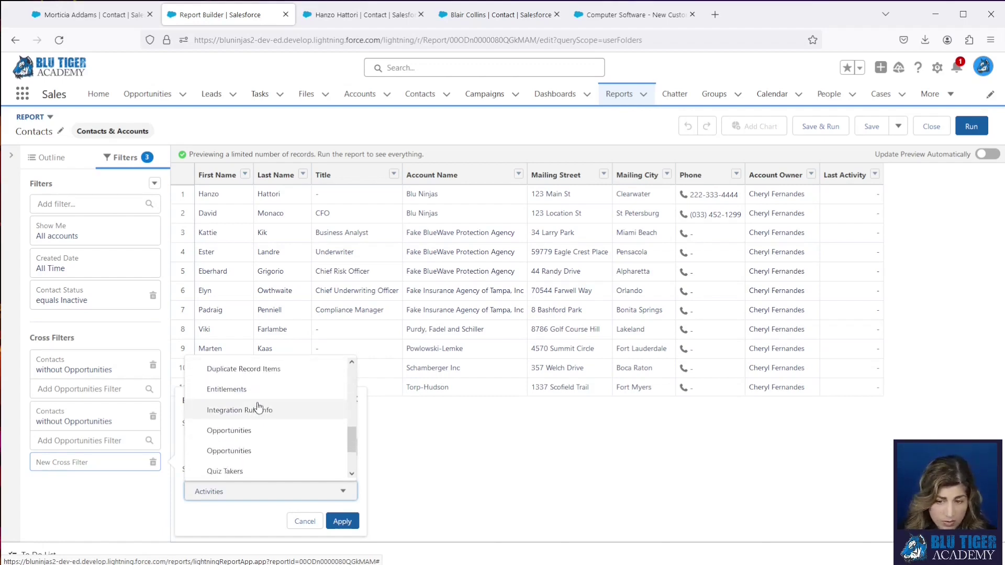
scroll(258, 408, "up", 4)
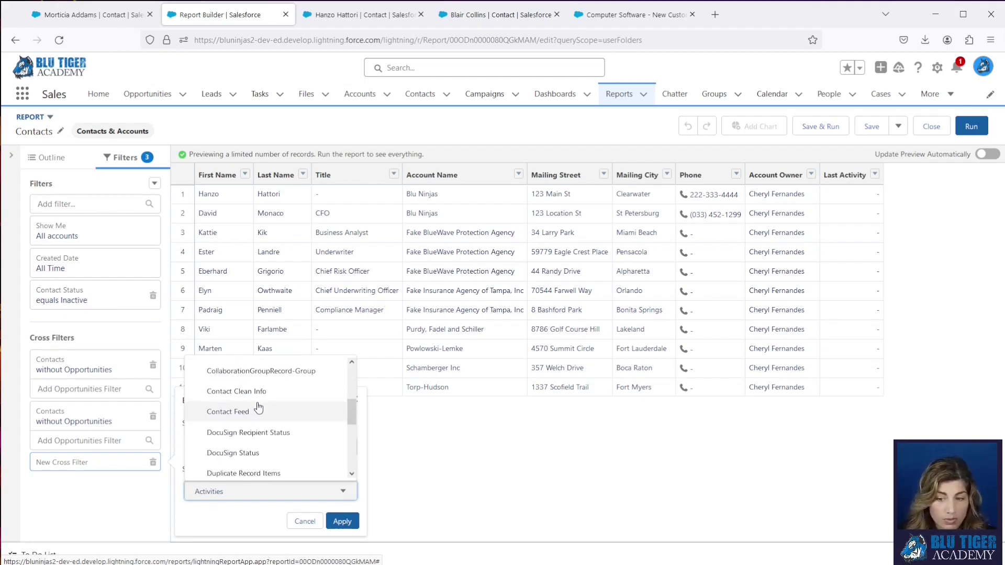
left_click(258, 452)
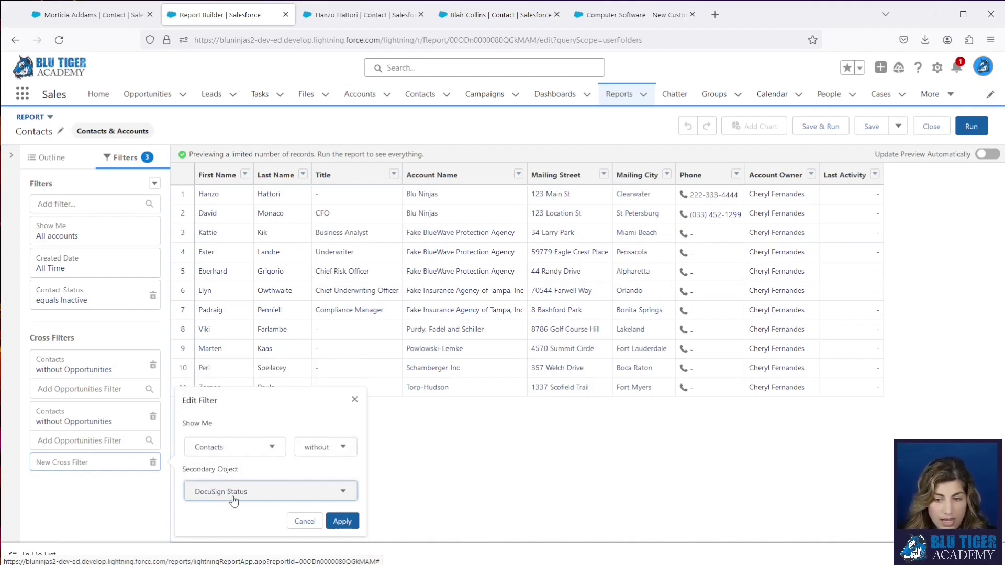
left_click(343, 521)
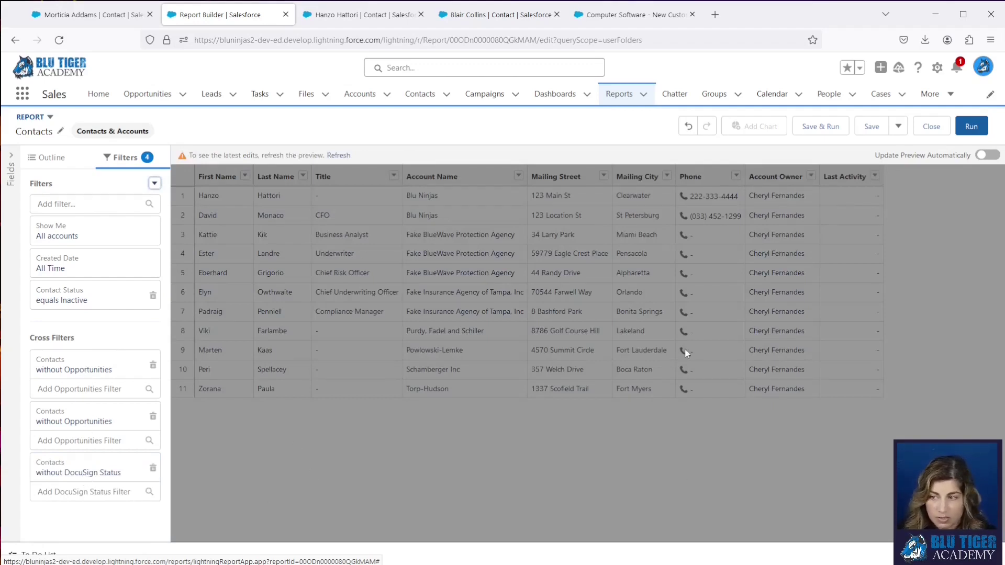
left_click(820, 126)
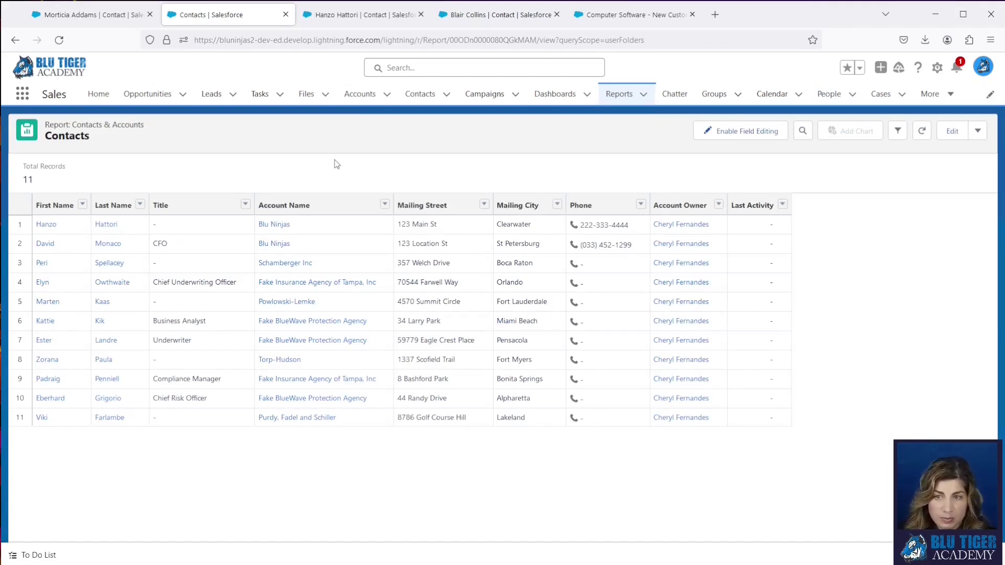
In the contact record's browser tab, start a new campaign with the Sales record type.
left_click(336, 14)
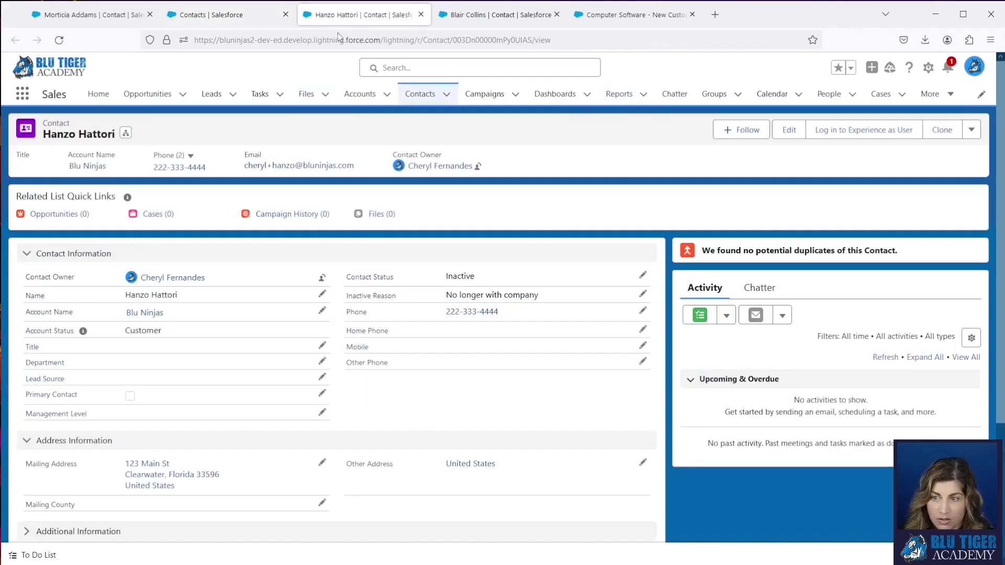
left_click(516, 95)
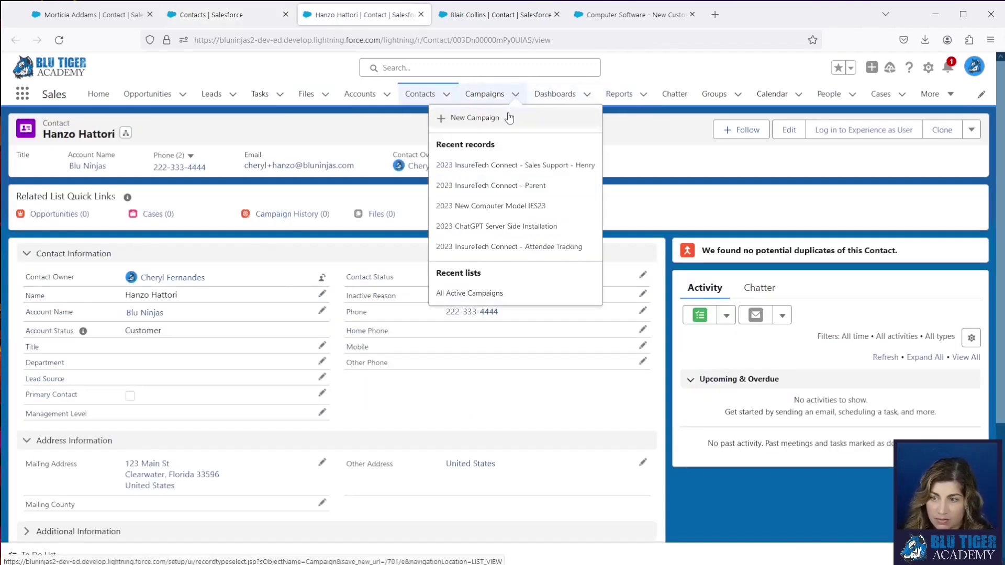
left_click(507, 113)
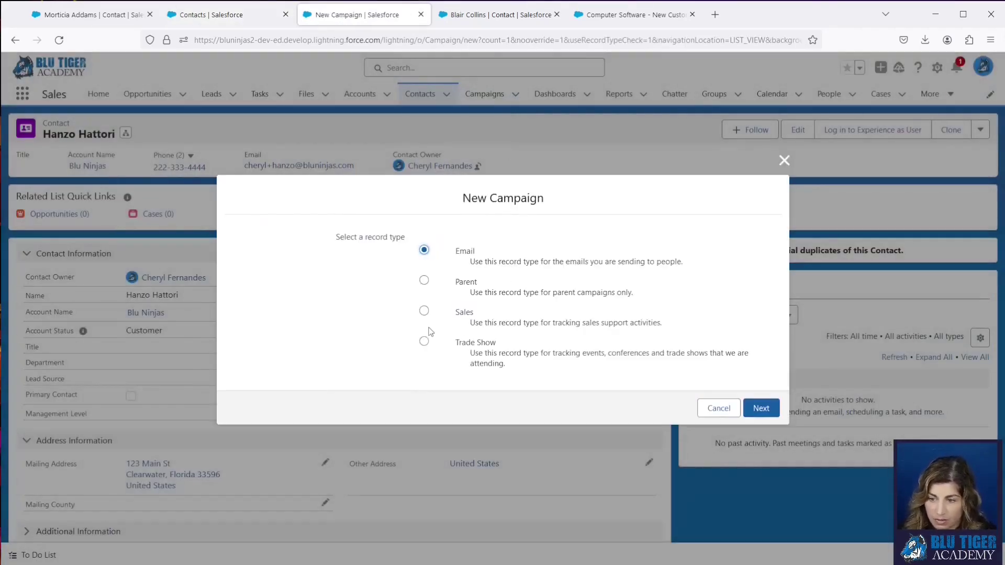
left_click(424, 311)
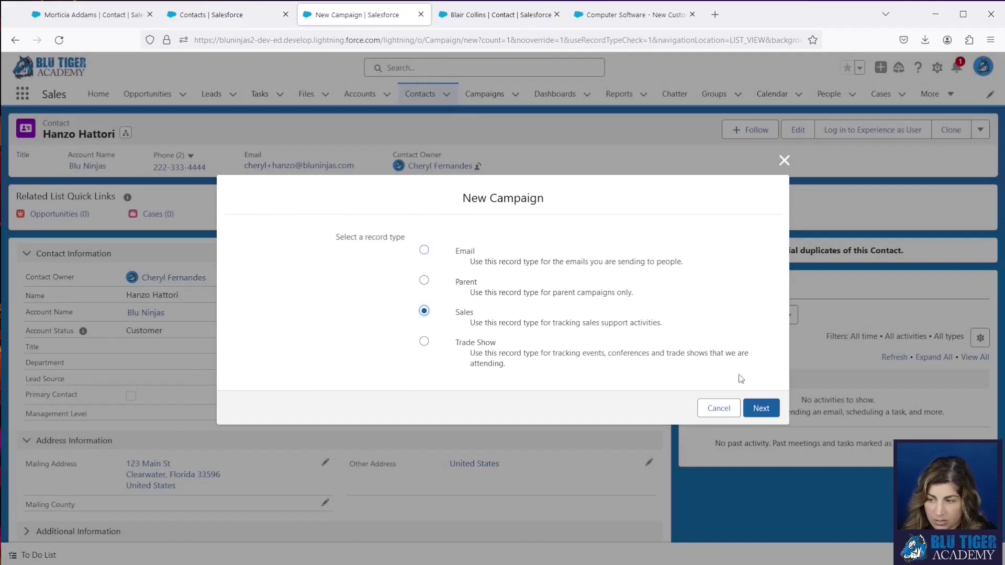
left_click(760, 408)
Name the campaign Contacts for Deletion, set its type to Prospecting, and set both start and end dates to 2/27/2024.
left_click(341, 224)
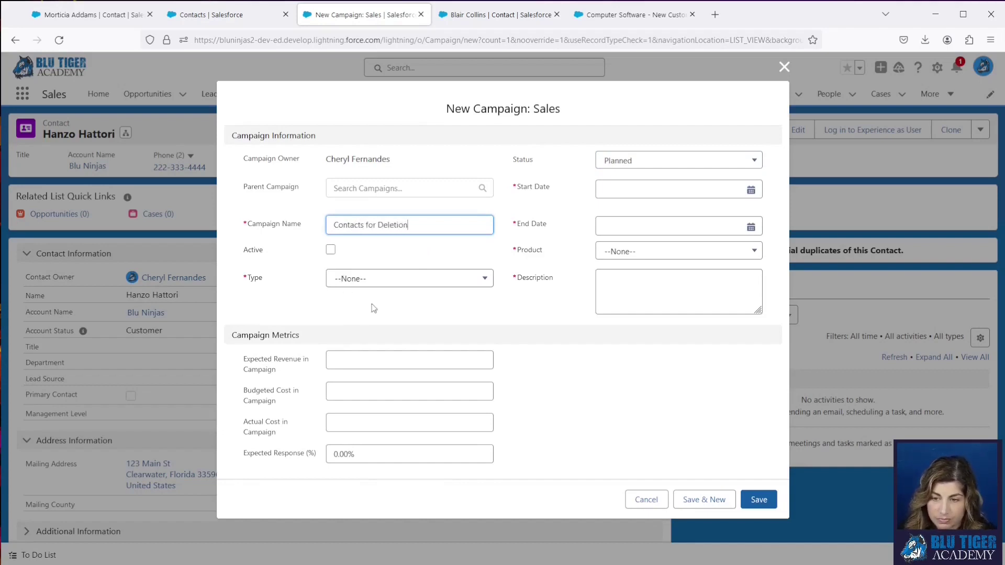
left_click(372, 281)
left_click(372, 328)
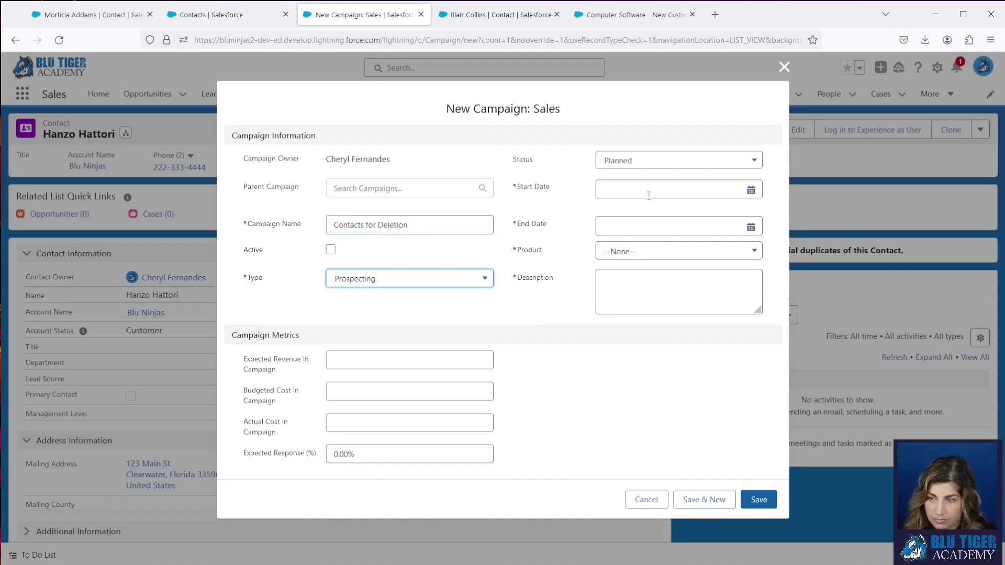
left_click(649, 190)
left_click(658, 349)
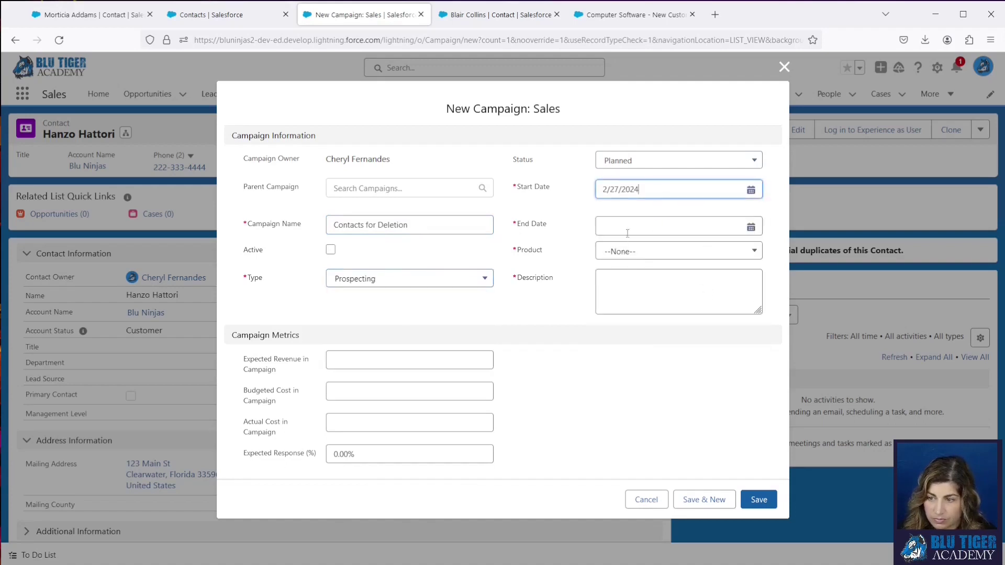
left_click(654, 226)
left_click(658, 385)
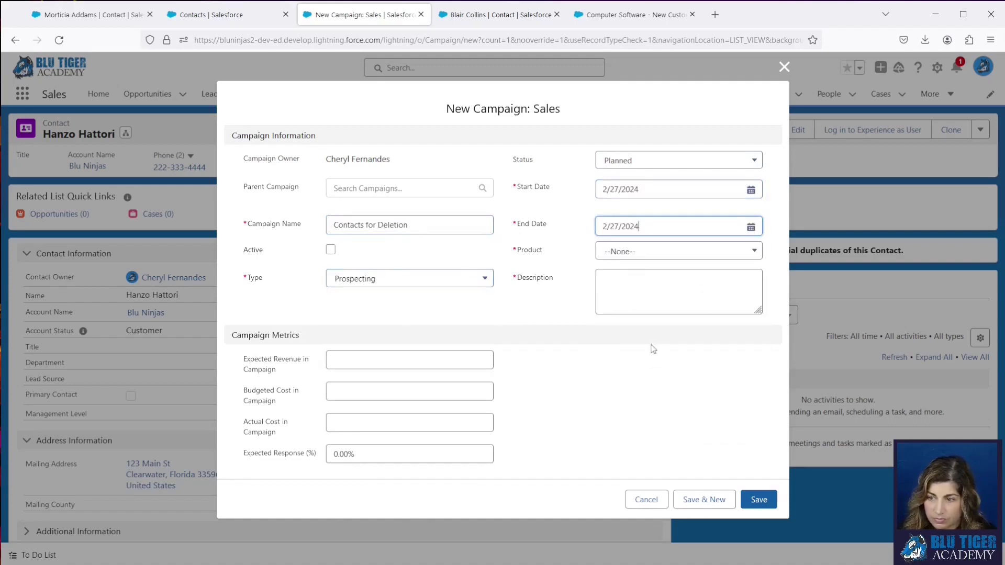
Set the campaign's product to Computers and its description to "test", and save the campaign.
left_click(633, 252)
left_click(631, 295)
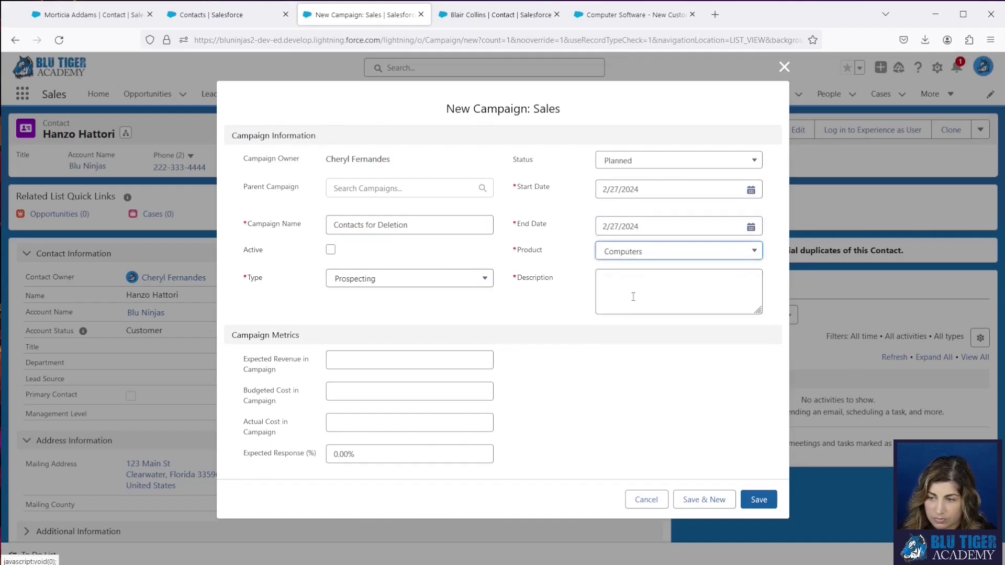
left_click(632, 304)
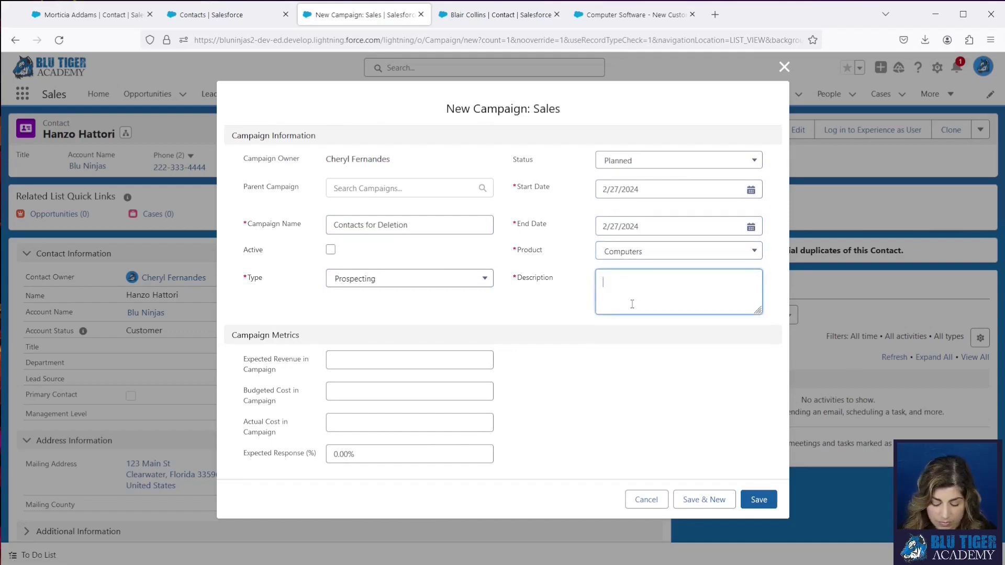
left_click(759, 499)
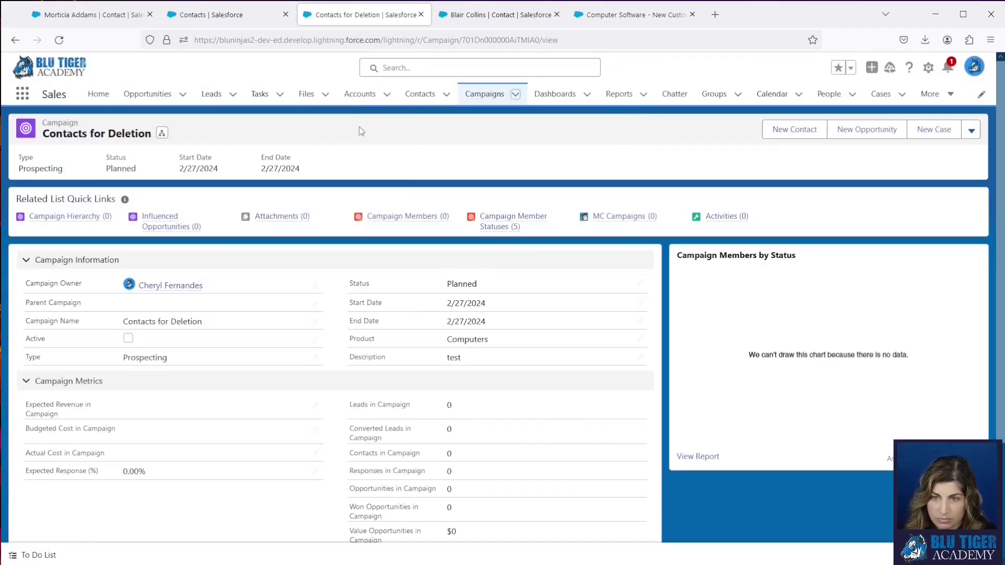
Add the Contacts report's records to the Contacts for Deletion campaign and check the campaign's member list.
left_click(205, 17)
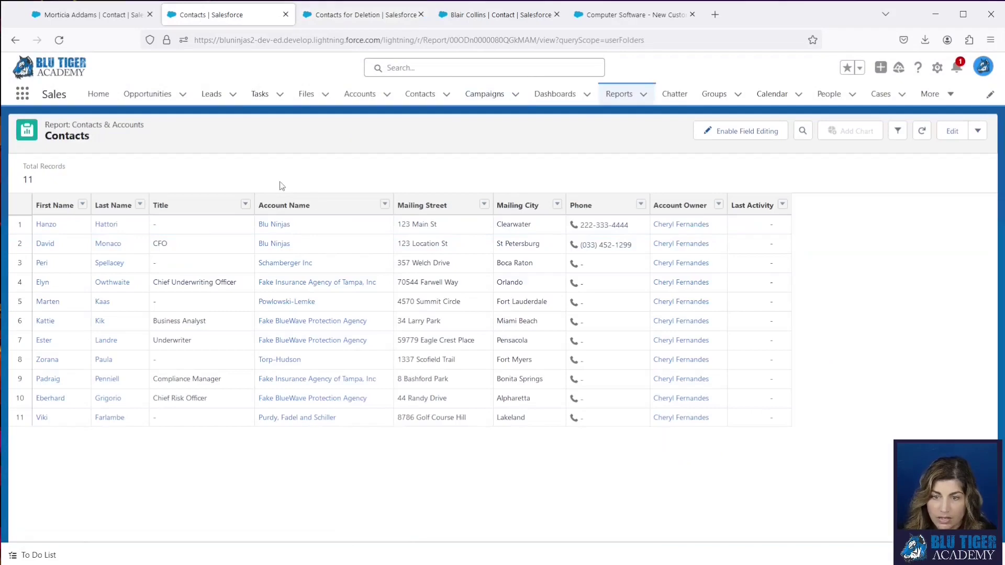
left_click(976, 131)
left_click(957, 260)
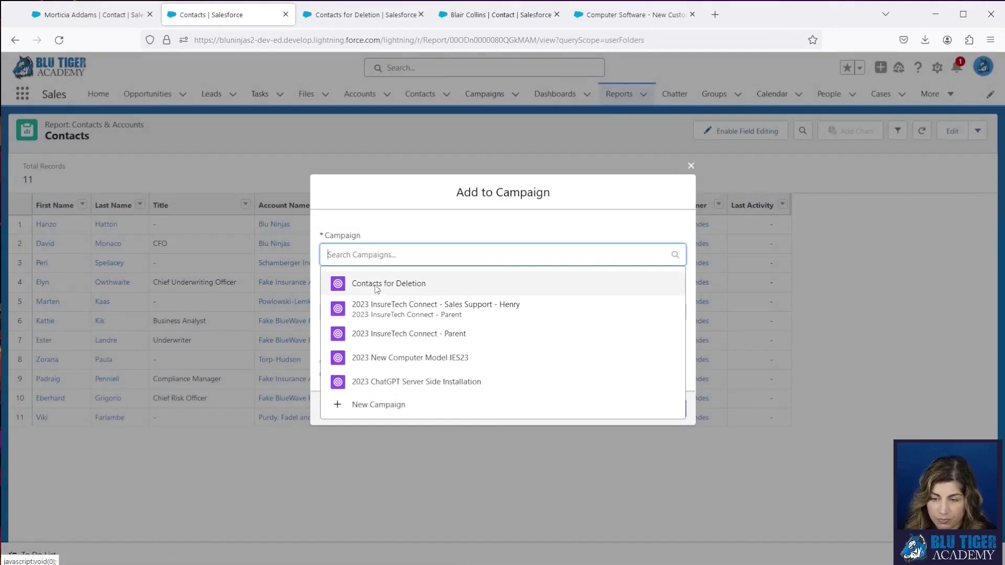
left_click(367, 282)
left_click(656, 412)
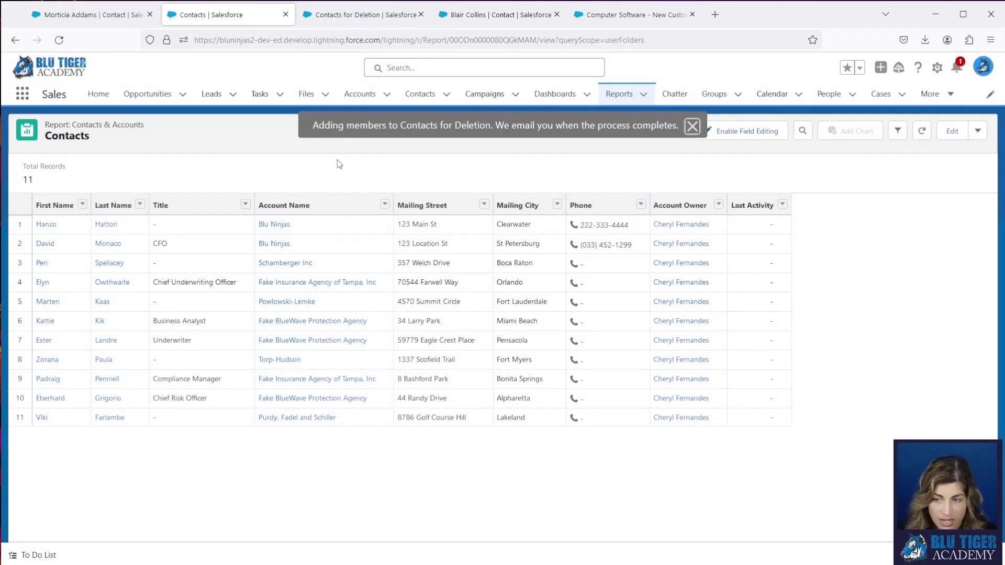
left_click(321, 17)
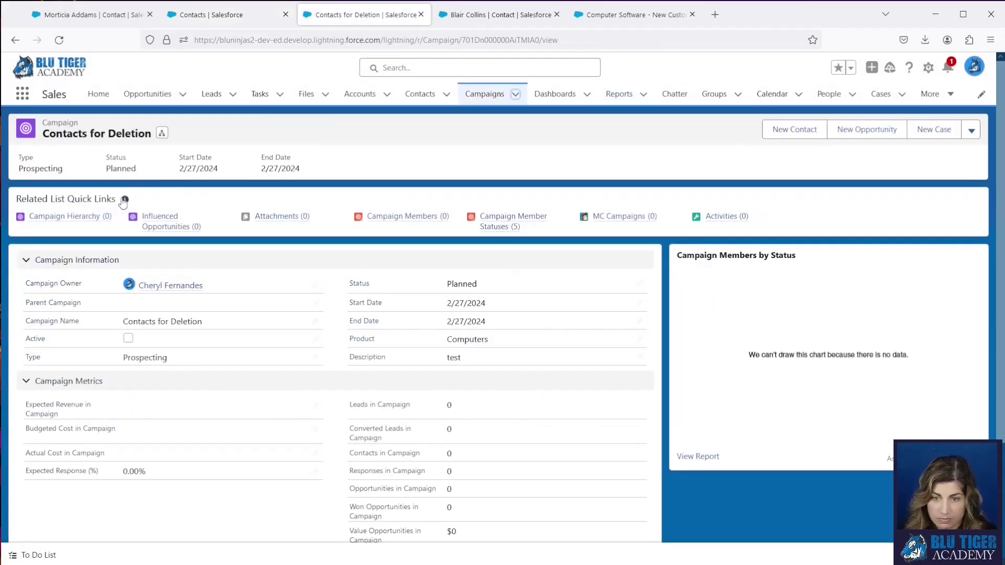
mouse_move(411, 219)
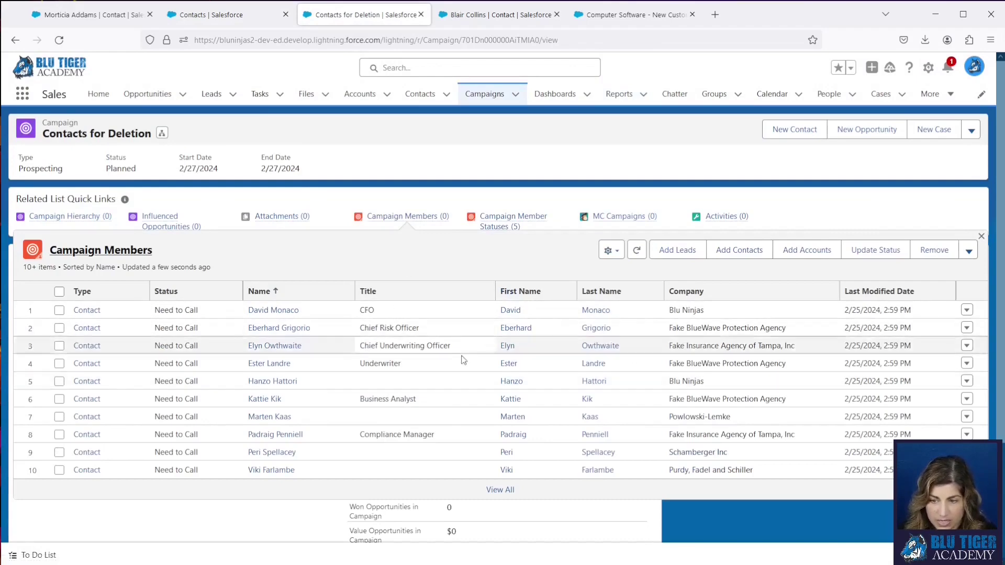
Reopen the Contacts report for editing and remove both Contacts without Opportunities cross filters.
left_click(192, 16)
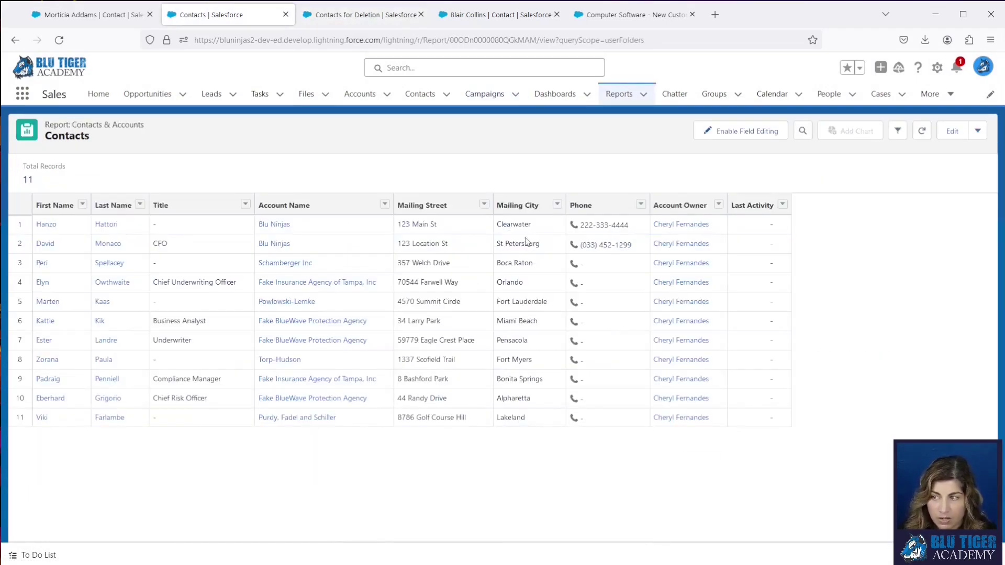
left_click(951, 131)
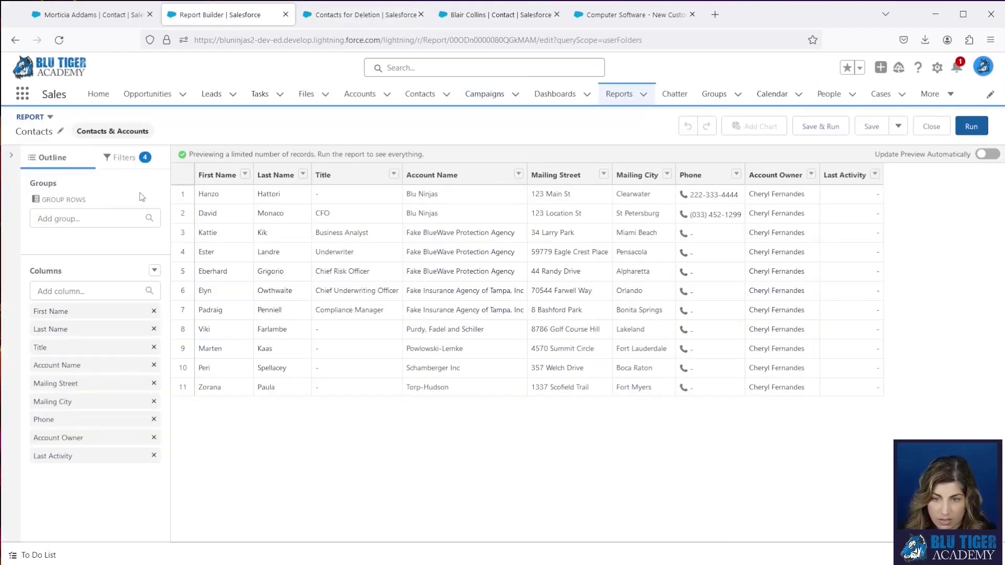
left_click(128, 158)
left_click(153, 365)
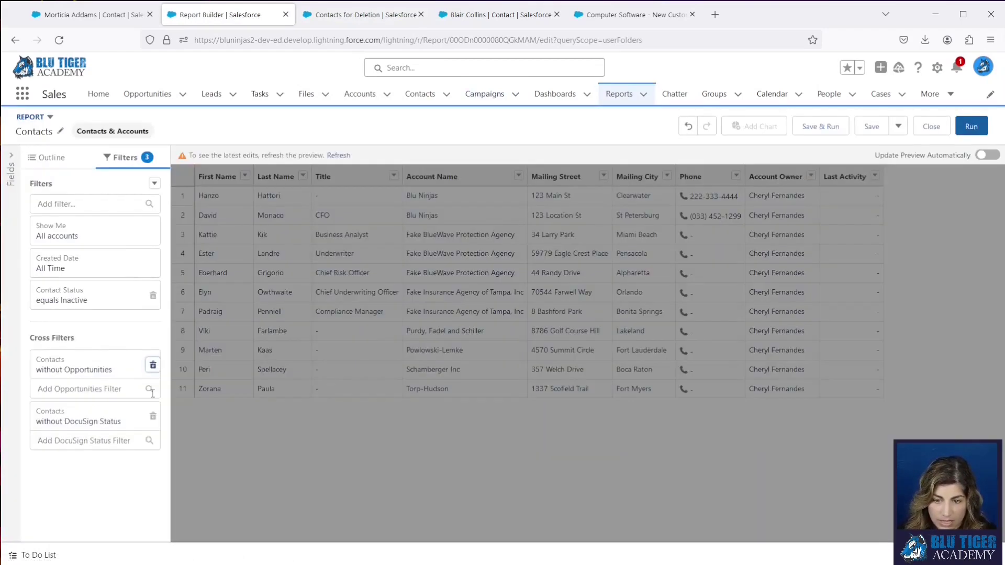
left_click(153, 365)
Try changing the Contacts without DocuSign Status cross filter to Contacts with Campaign History.
left_click(105, 369)
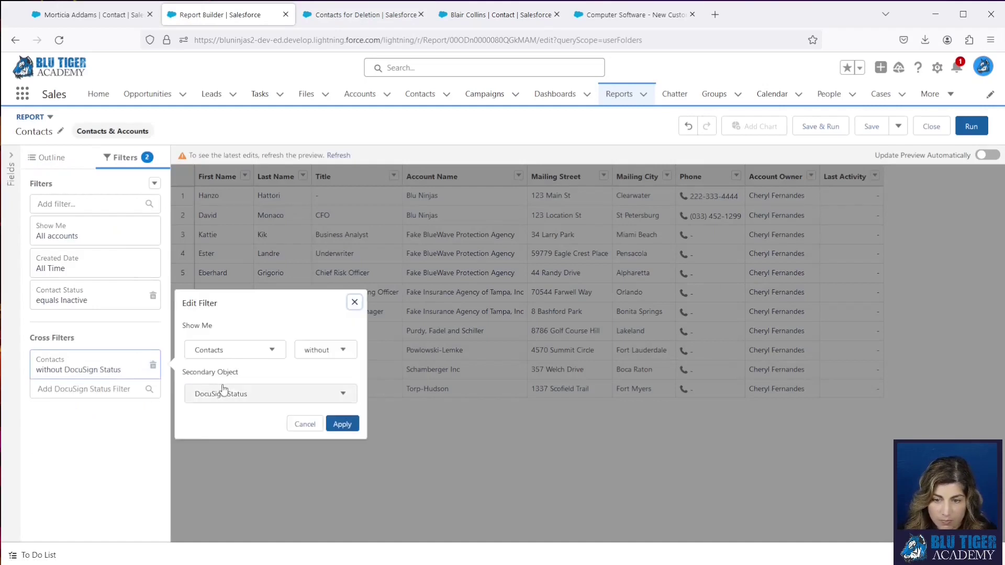
left_click(314, 349)
left_click(315, 373)
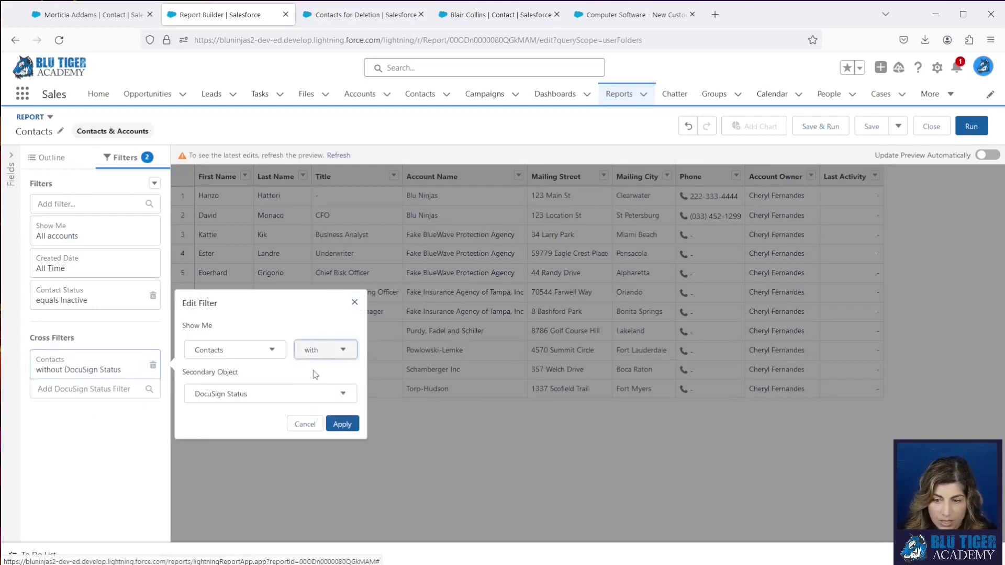
left_click(273, 402)
left_click(269, 477)
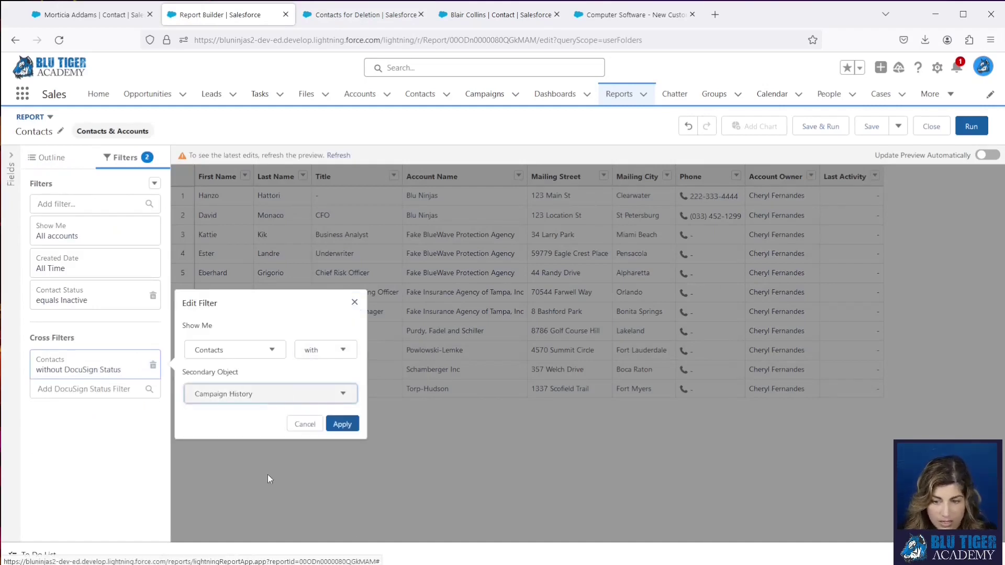
left_click(341, 424)
Try to find a name field to filter the edited Campaign History cross filter by.
left_click(79, 388)
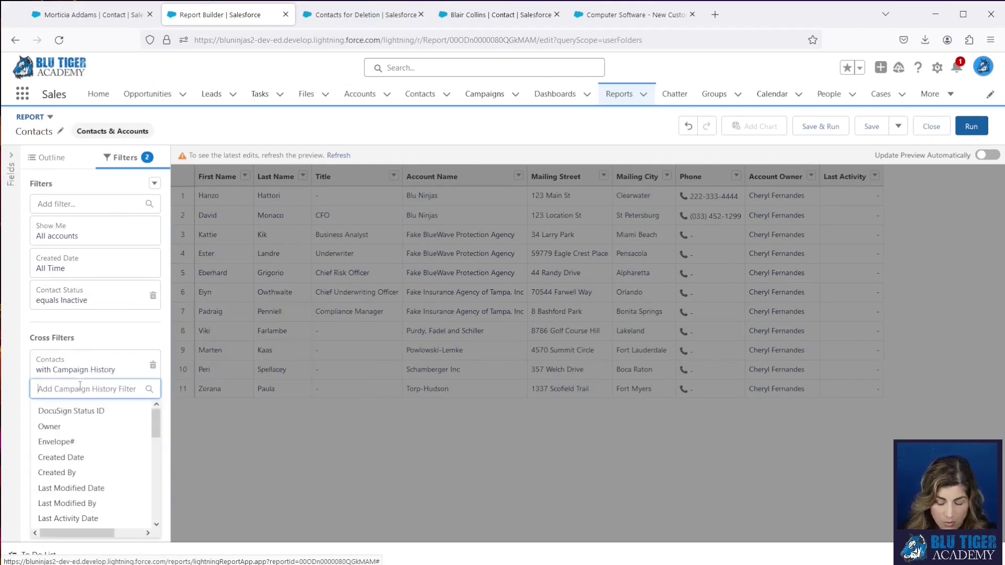
type("name")
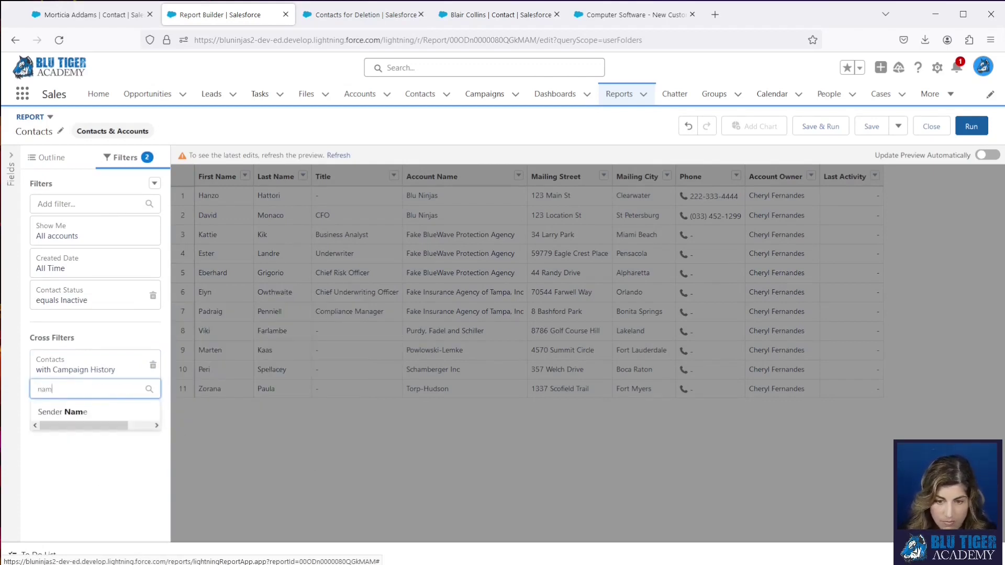
key("BackSpace")
key("BackSpace")
key("BackSpace")
type("nam")
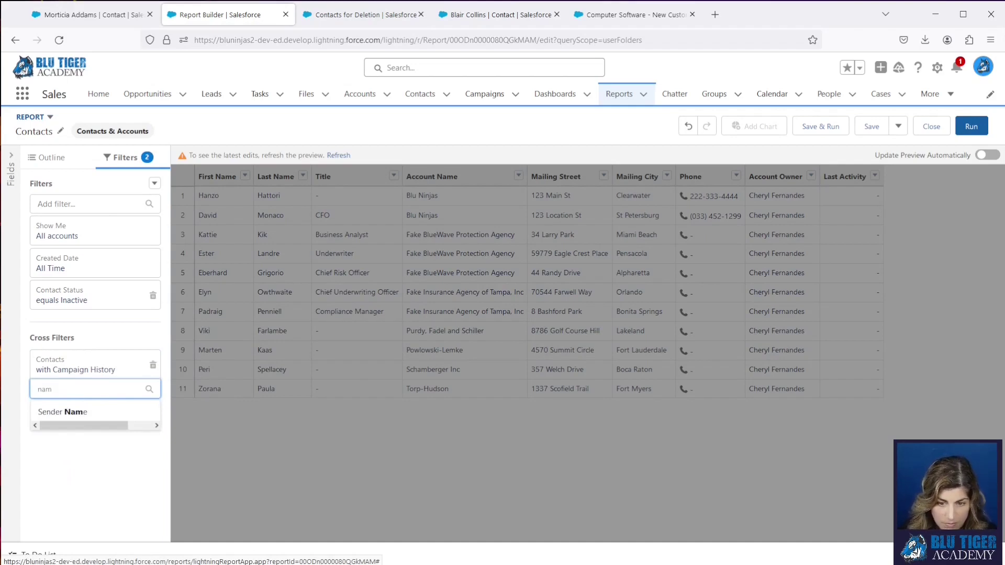
Remove the remaining cross filter from the report and save the report.
left_click(153, 366)
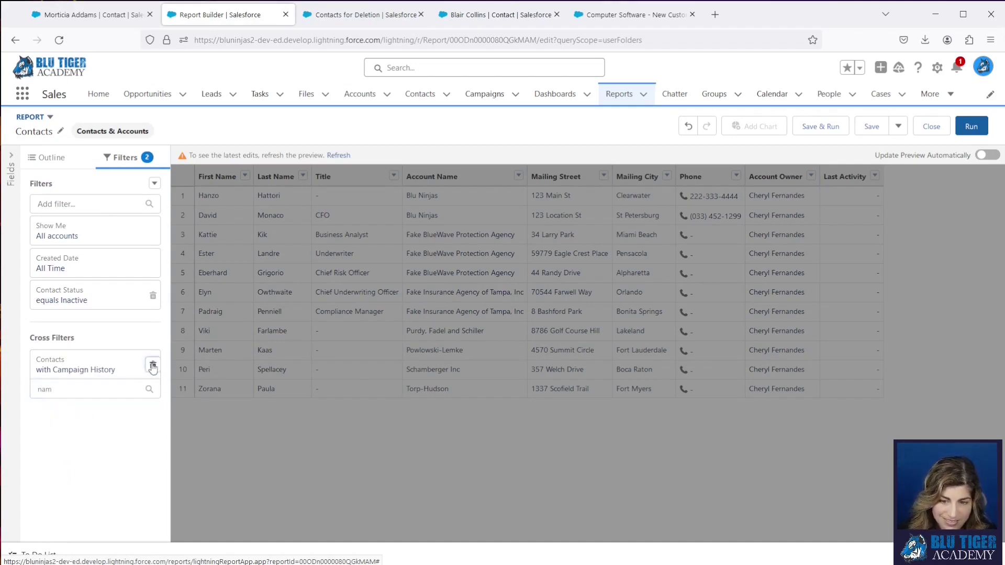
left_click(871, 128)
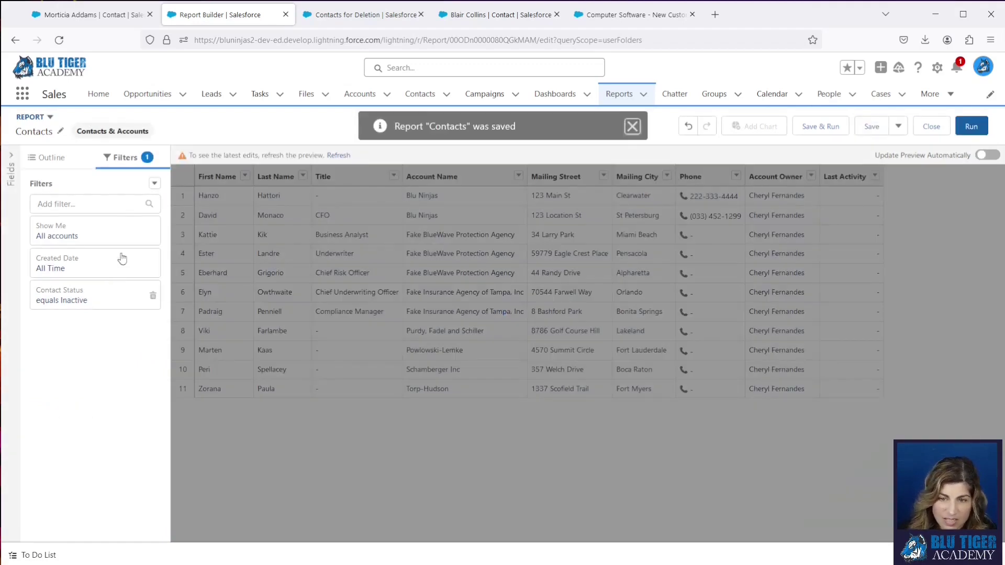
Add a new cross filter to the report showing Contacts with Campaign History.
left_click(155, 183)
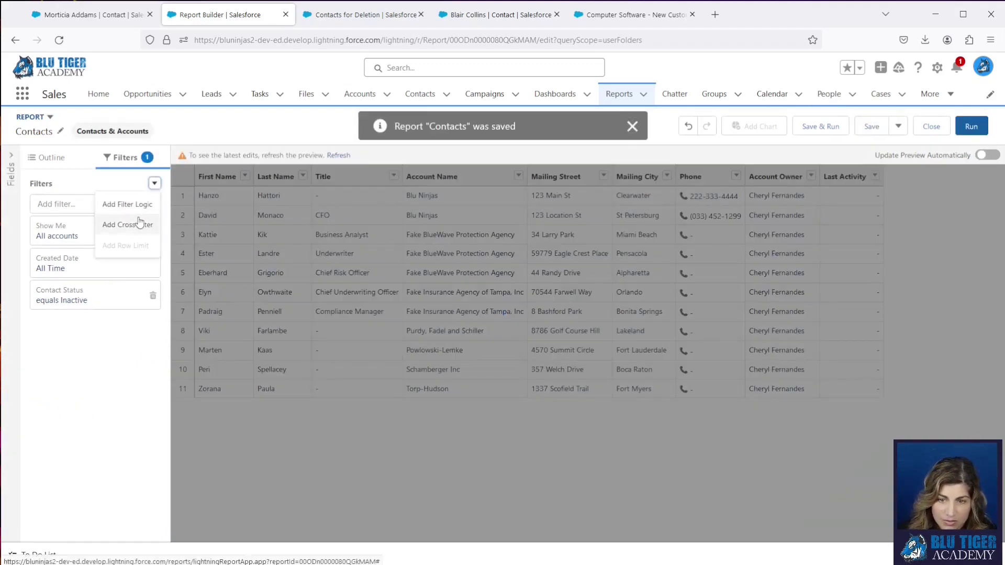
left_click(139, 223)
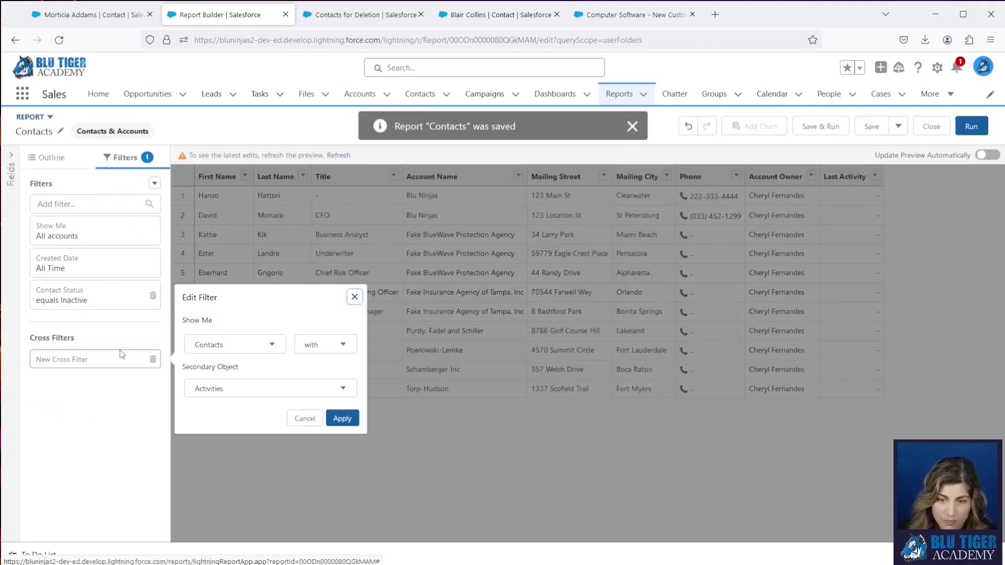
left_click(326, 344)
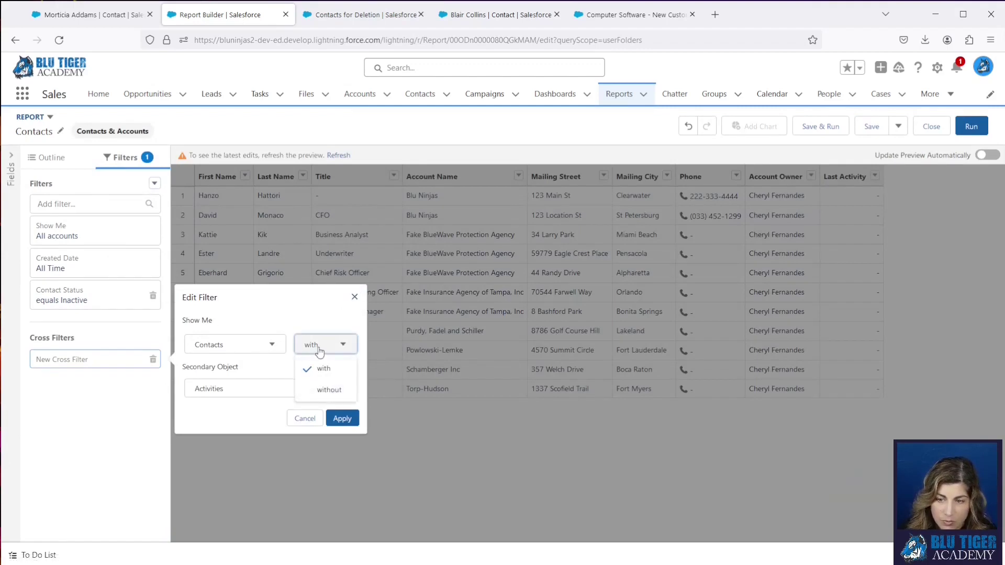
left_click(323, 369)
left_click(276, 393)
left_click(272, 476)
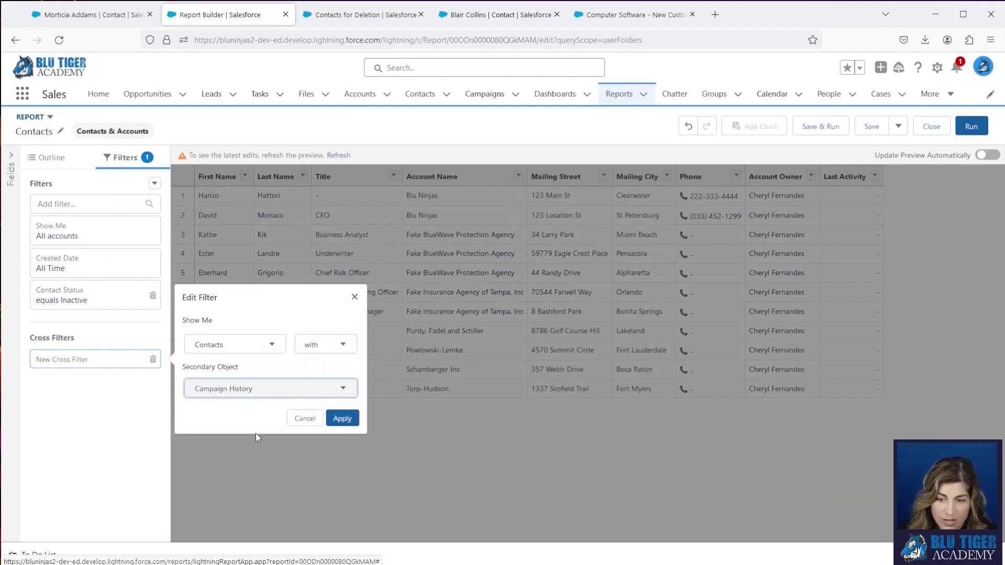
left_click(342, 418)
Restrict the Campaign History cross filter to records whose Campaign Name equals Contacts for Deletion.
left_click(70, 390)
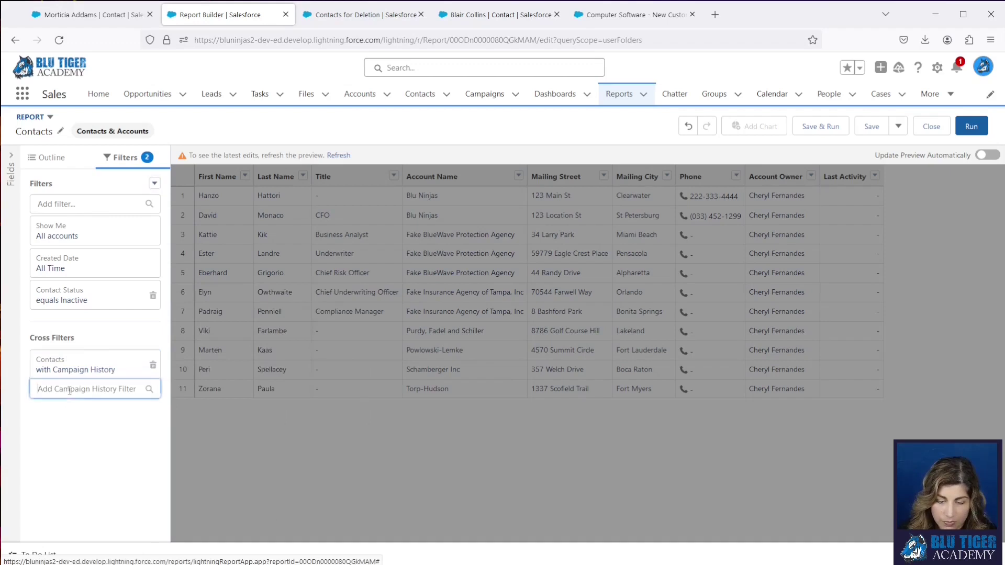
type("name")
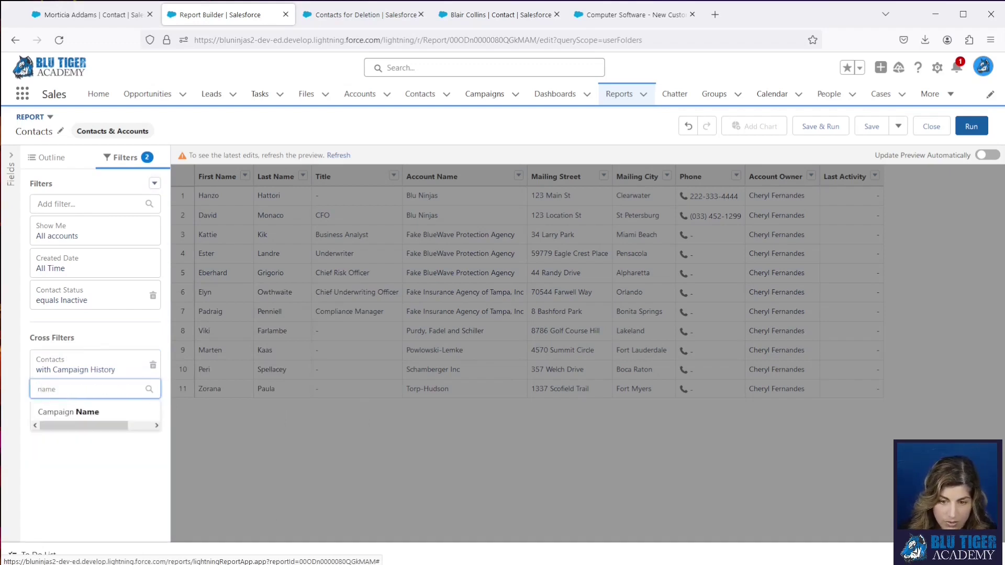
left_click(78, 412)
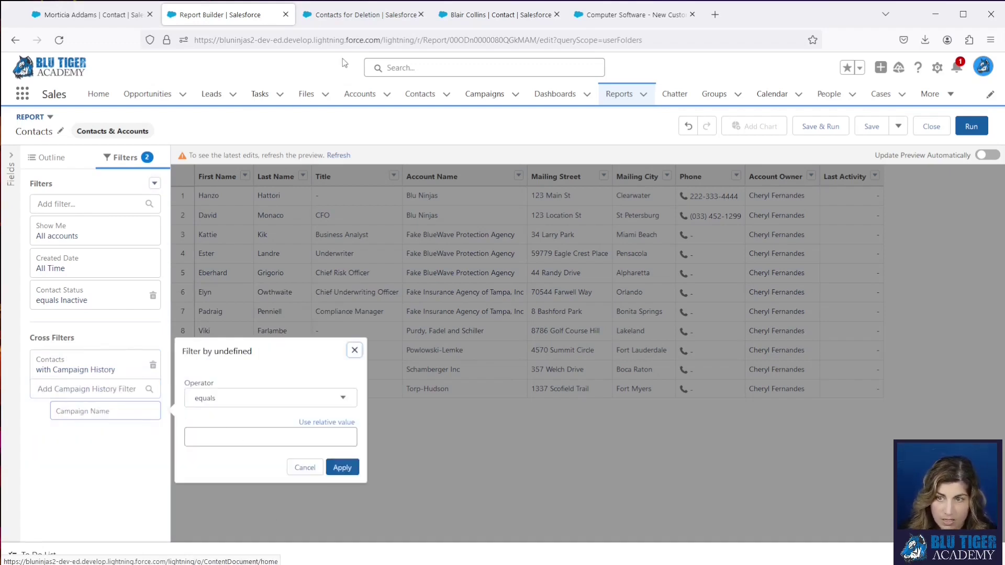
left_click(264, 435)
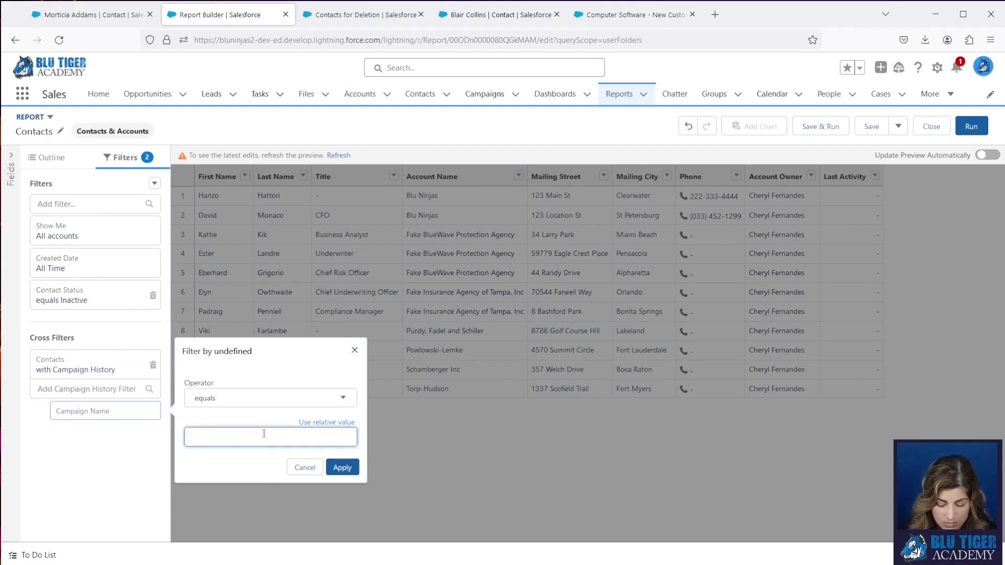
type("Contacts for ")
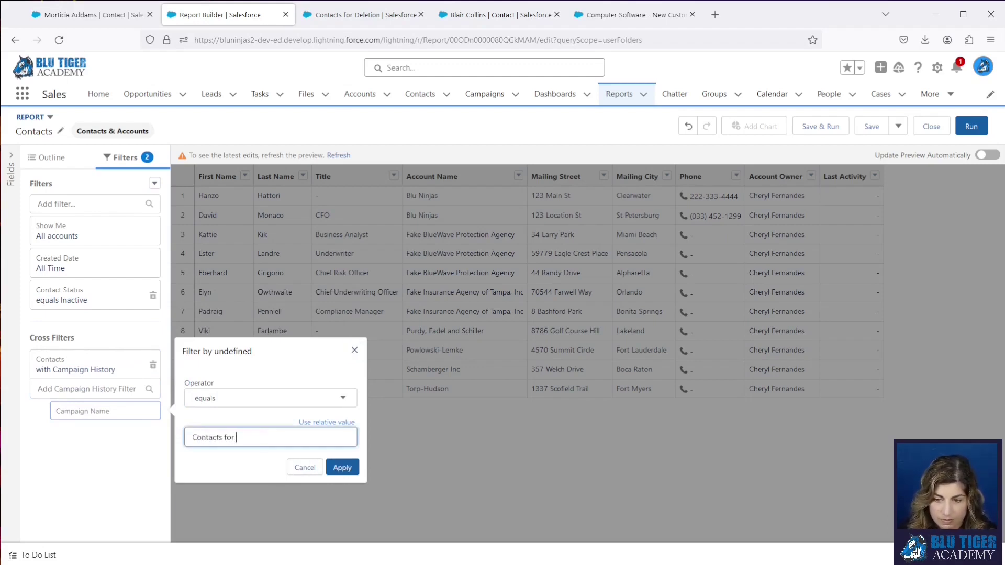
type("Deletion")
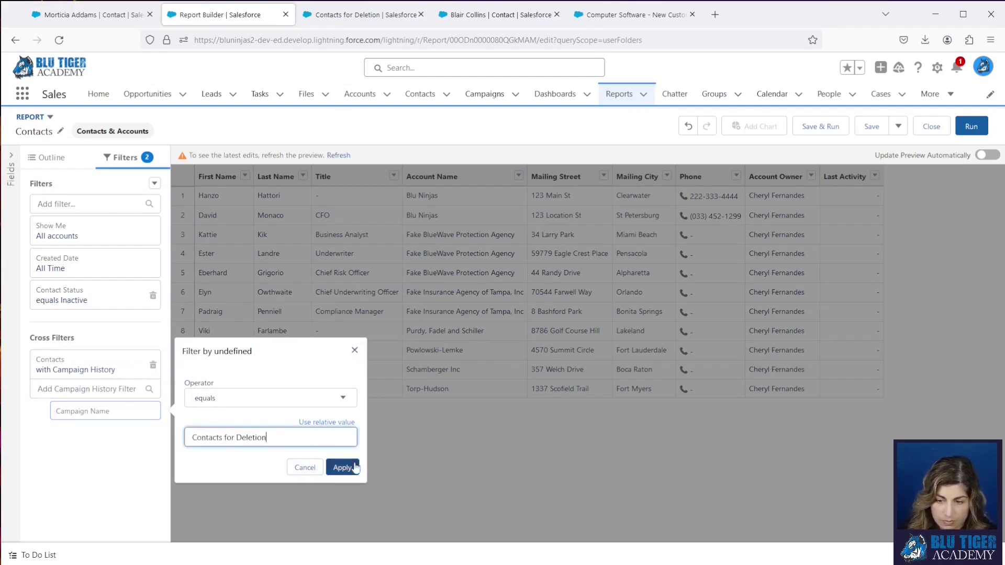
left_click(342, 467)
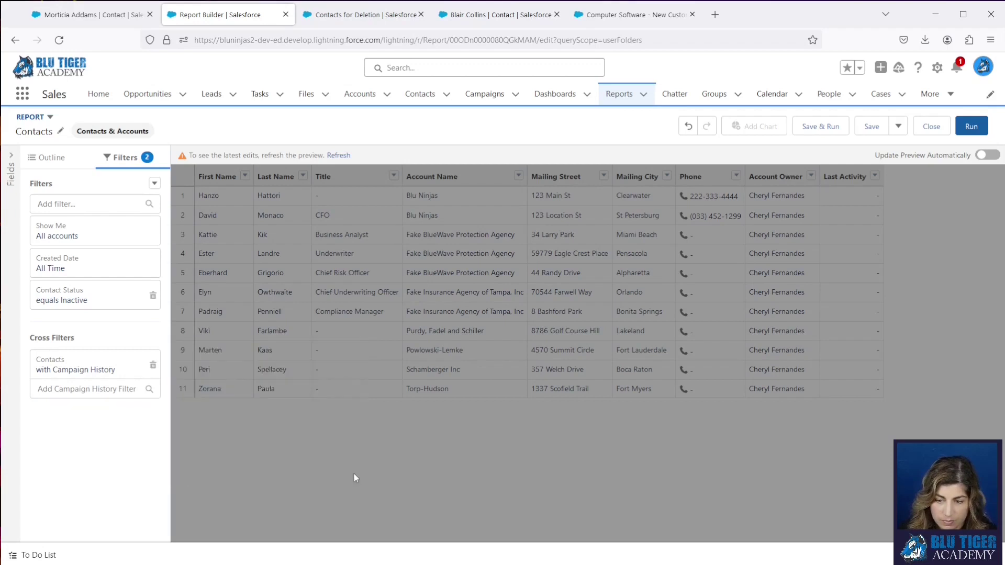
Add a second cross filter to the report showing Contacts without Activities.
left_click(155, 182)
left_click(131, 225)
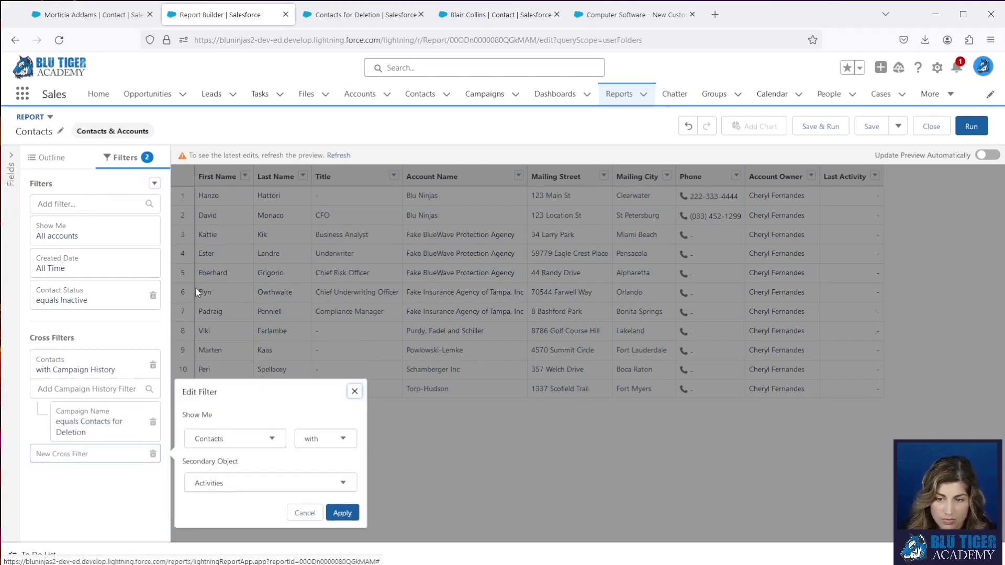
left_click(312, 439)
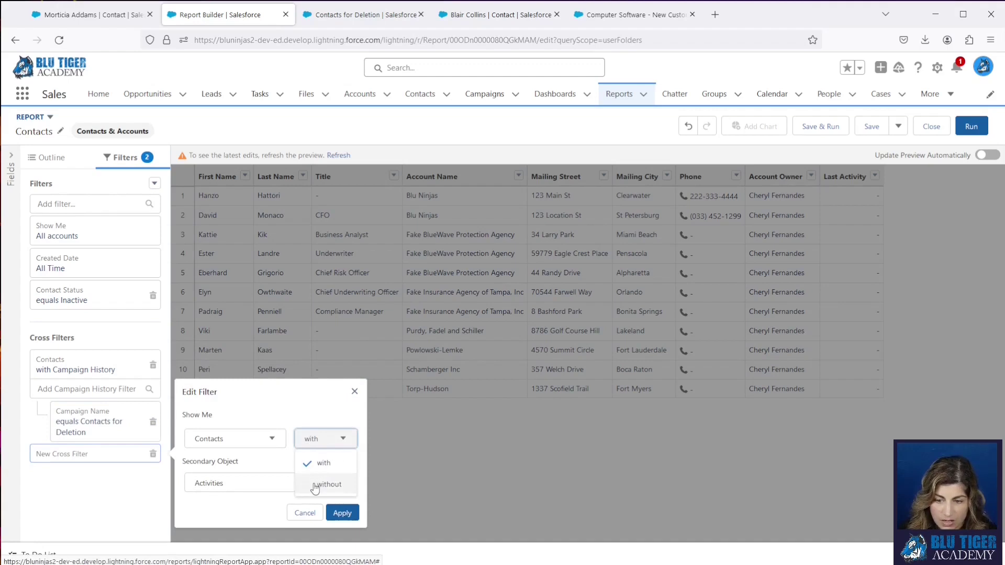
left_click(314, 486)
left_click(265, 484)
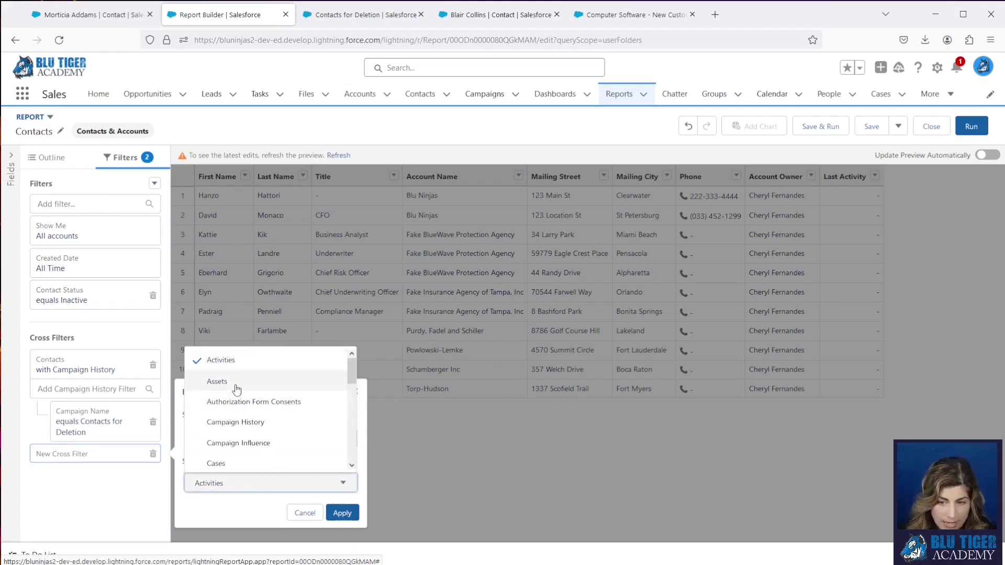
left_click(340, 515)
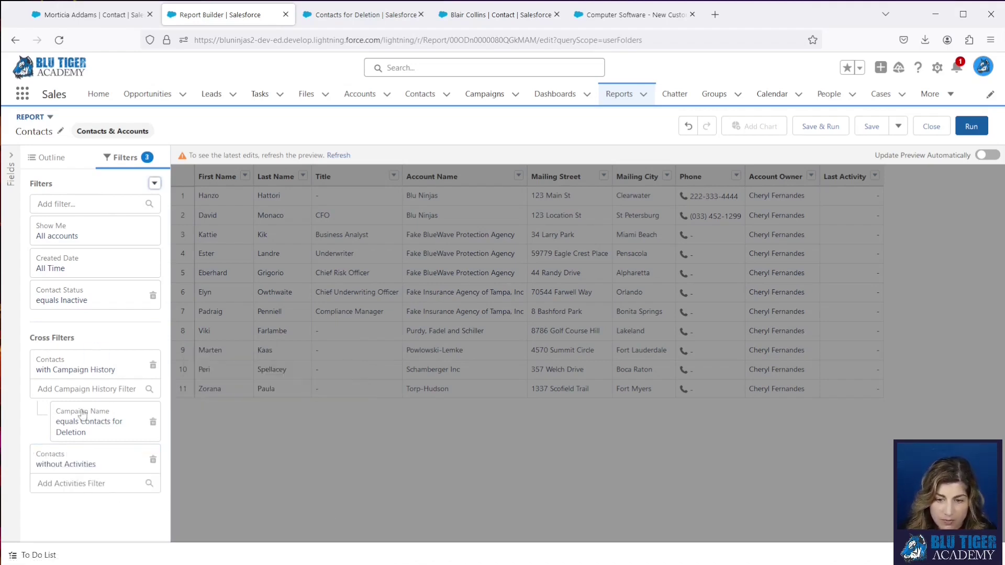